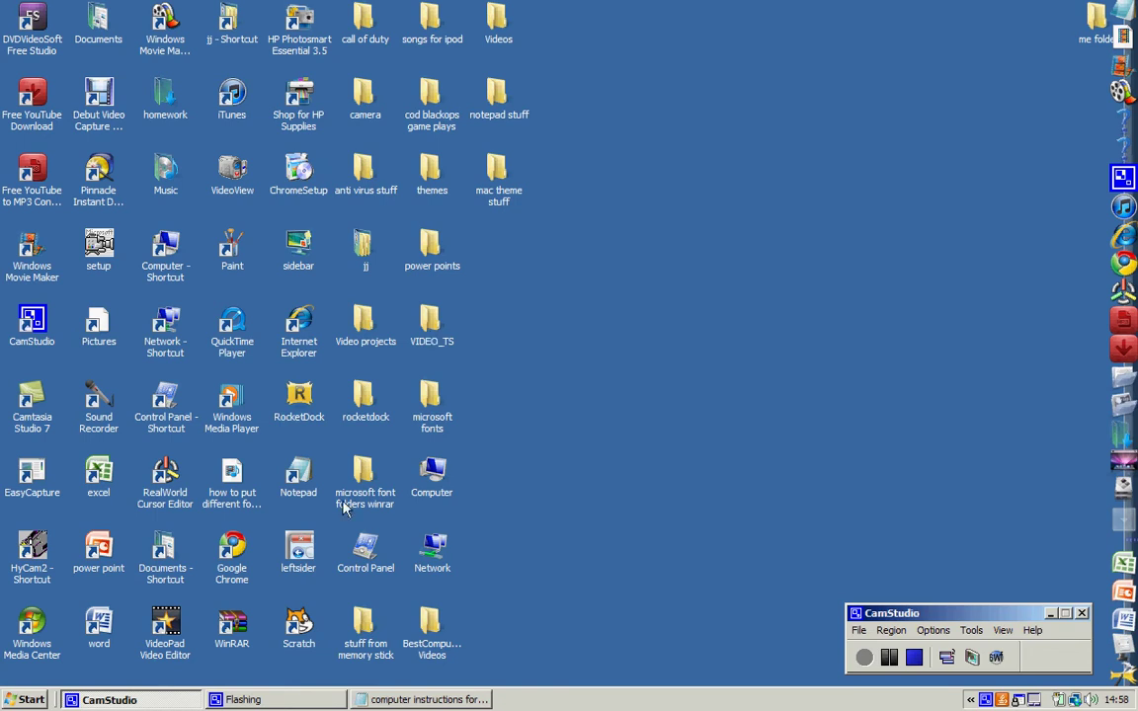
Move the CamStudio recorder aside and launch RealWorld Cursor Editor from its desktop shortcut.
drag(487, 229, 696, 392)
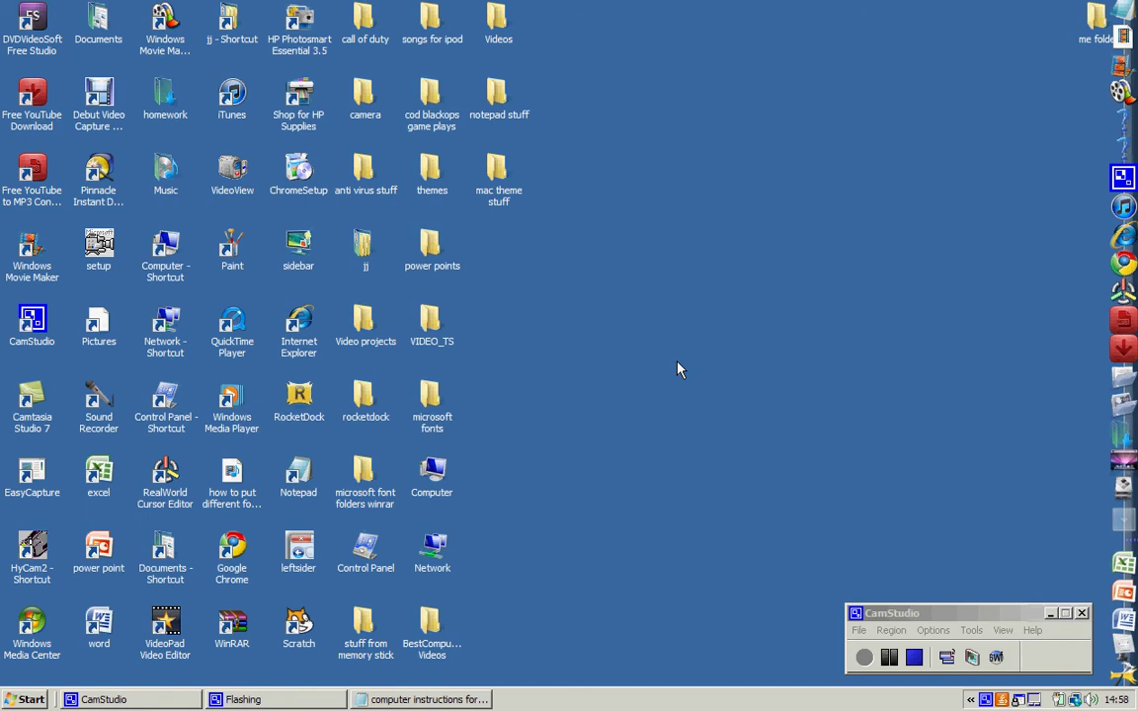
mouse_move(1025, 618)
mouse_down()
mouse_move(726, 153)
mouse_move(728, 93)
mouse_move(902, 552)
mouse_move(958, 617)
mouse_up()
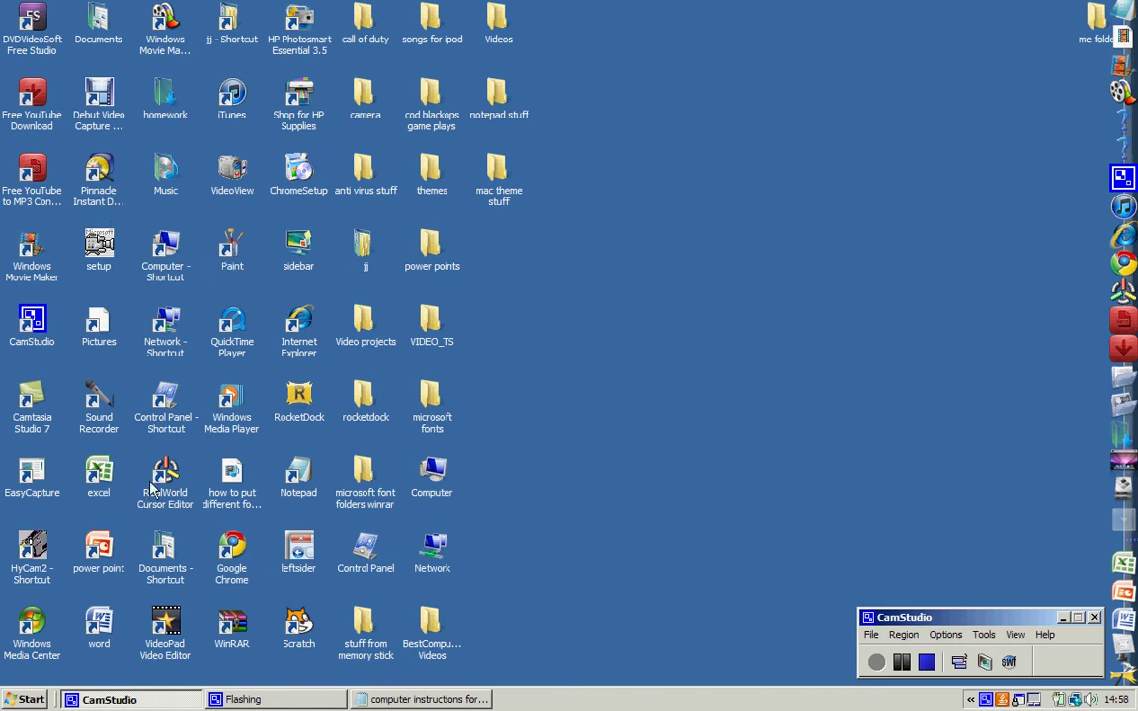
mouse_move(150, 486)
mouse_down()
mouse_move(750, 185)
mouse_move(163, 482)
mouse_up()
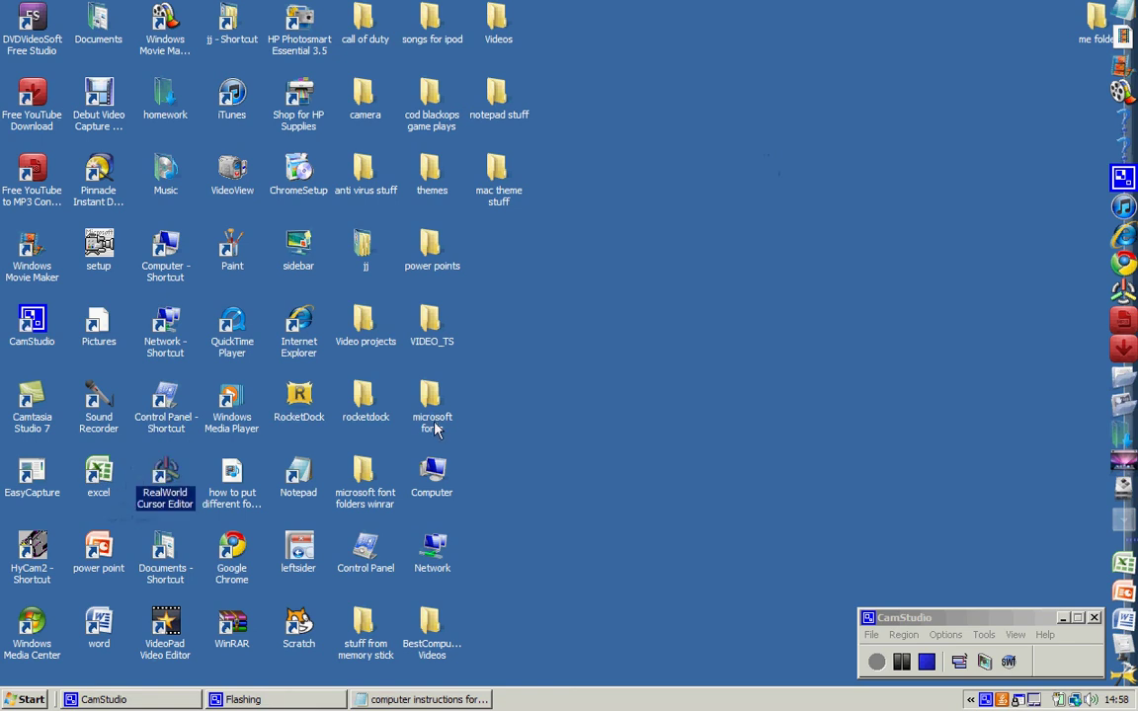
click(553, 365)
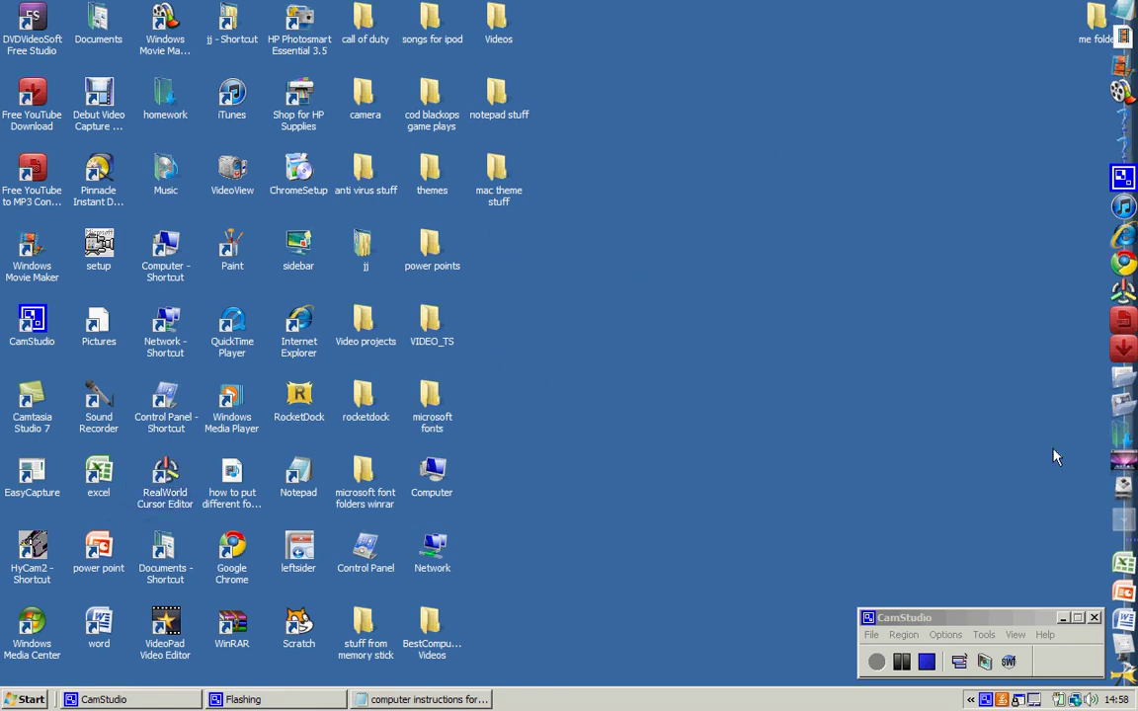
drag(880, 625, 876, 632)
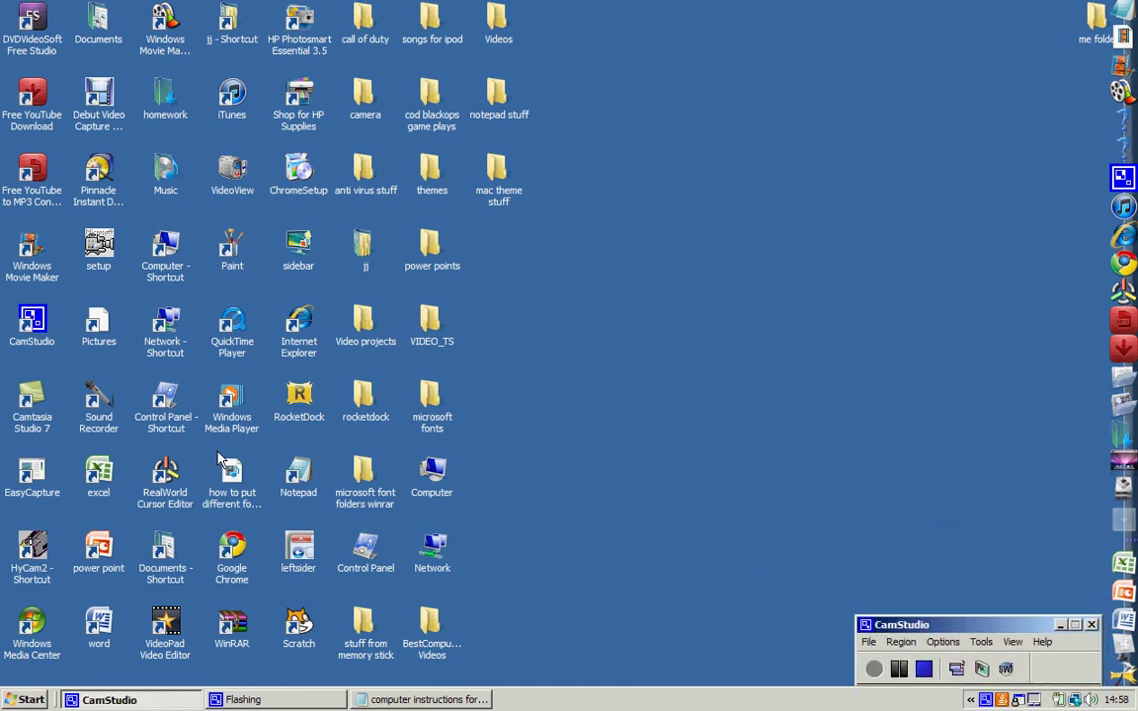
double_click(168, 477)
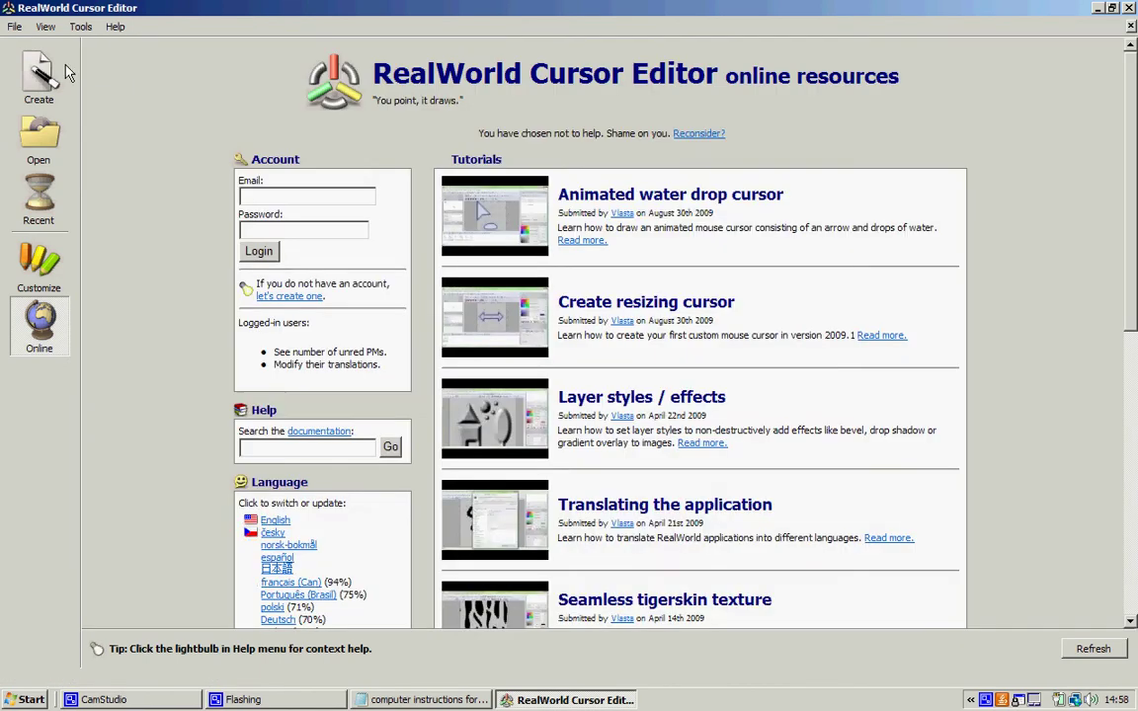
Create blank cursor Document0000.cur and bring up arrow settings: up-left, blue, head size 10.
click(61, 71)
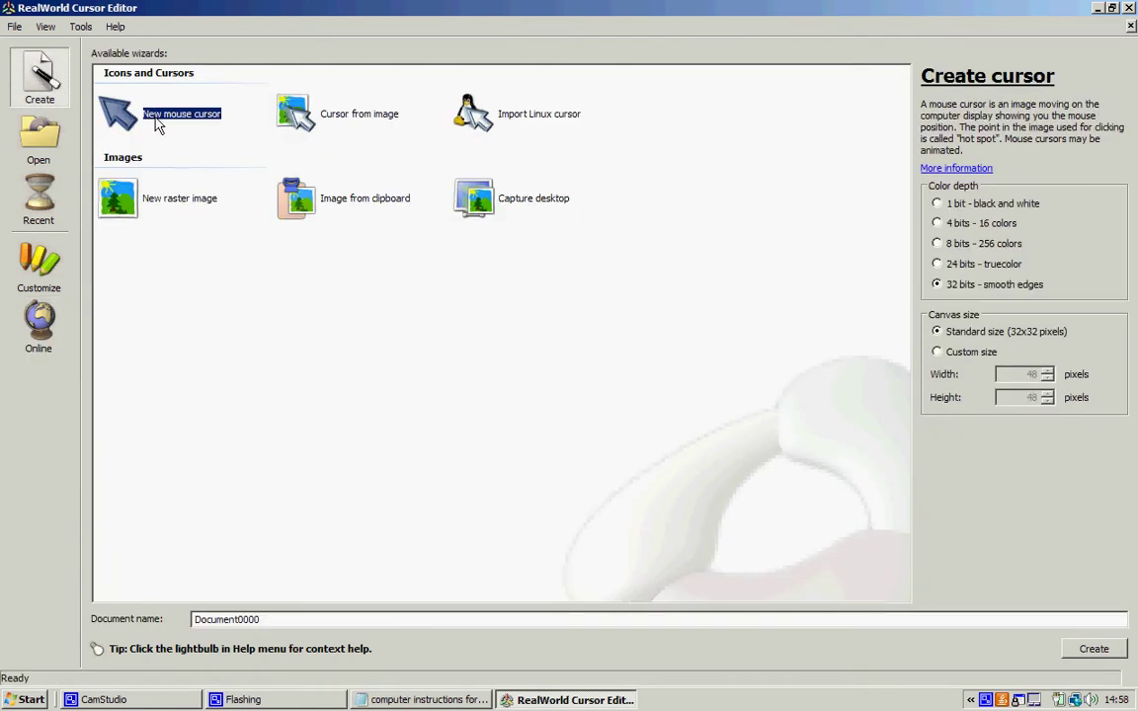
double_click(156, 123)
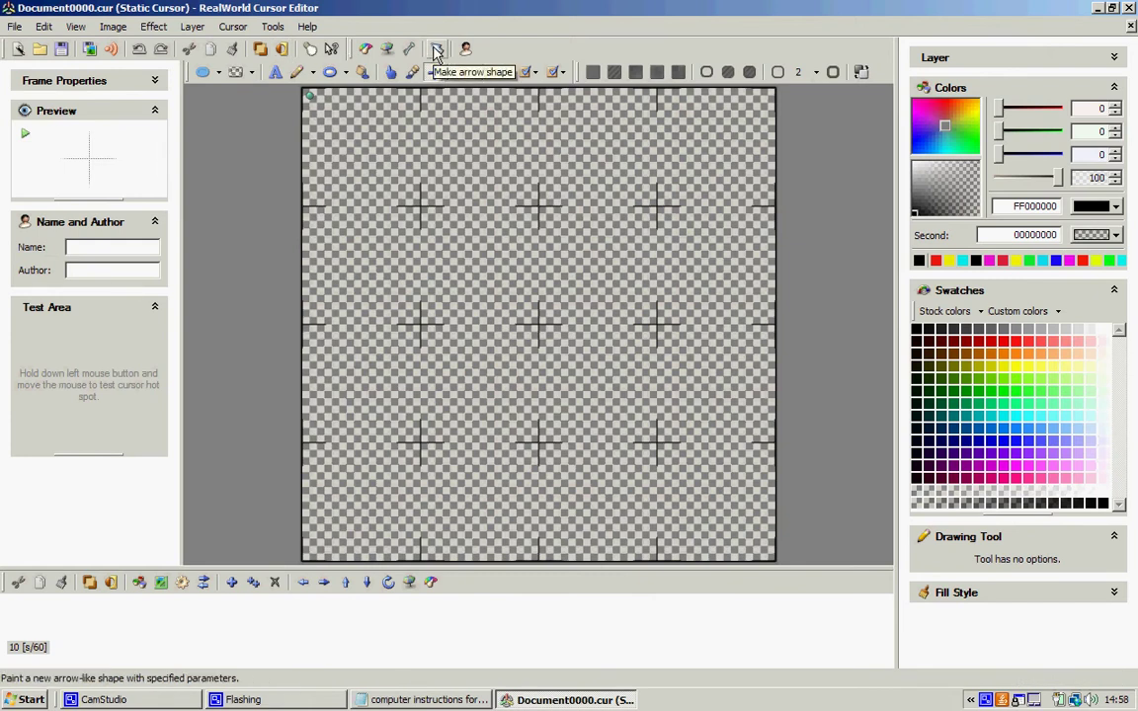
click(435, 53)
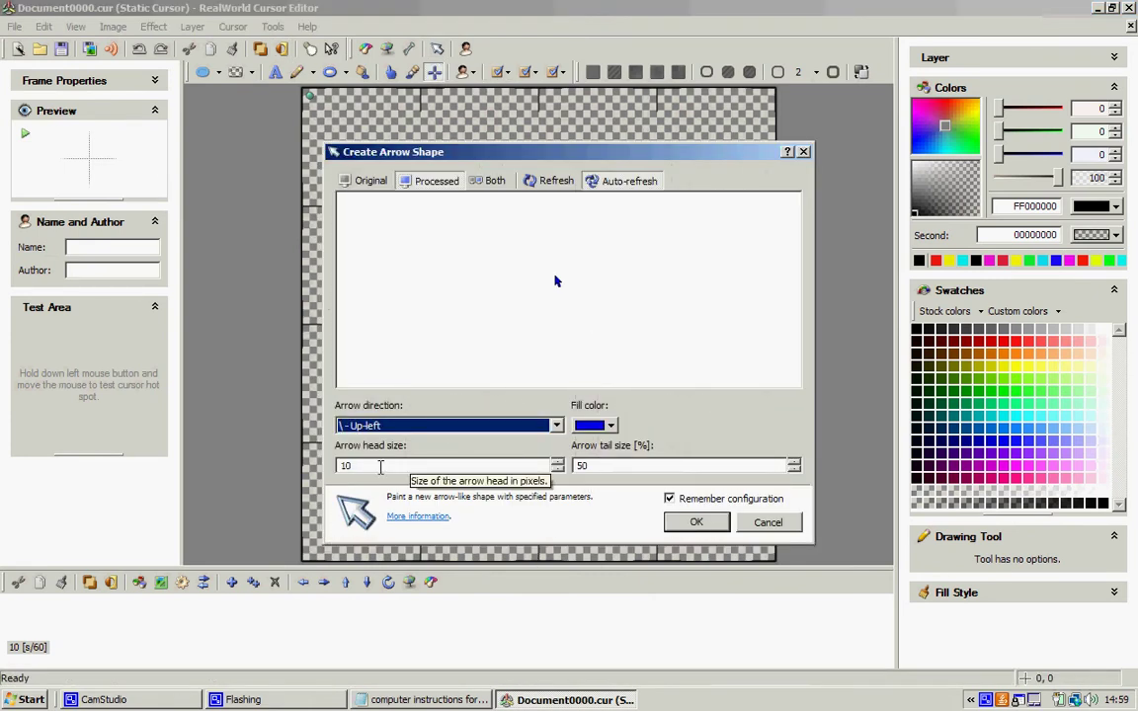
Paint the blue up-left arrow and drag it to the centre of the canvas.
click(694, 525)
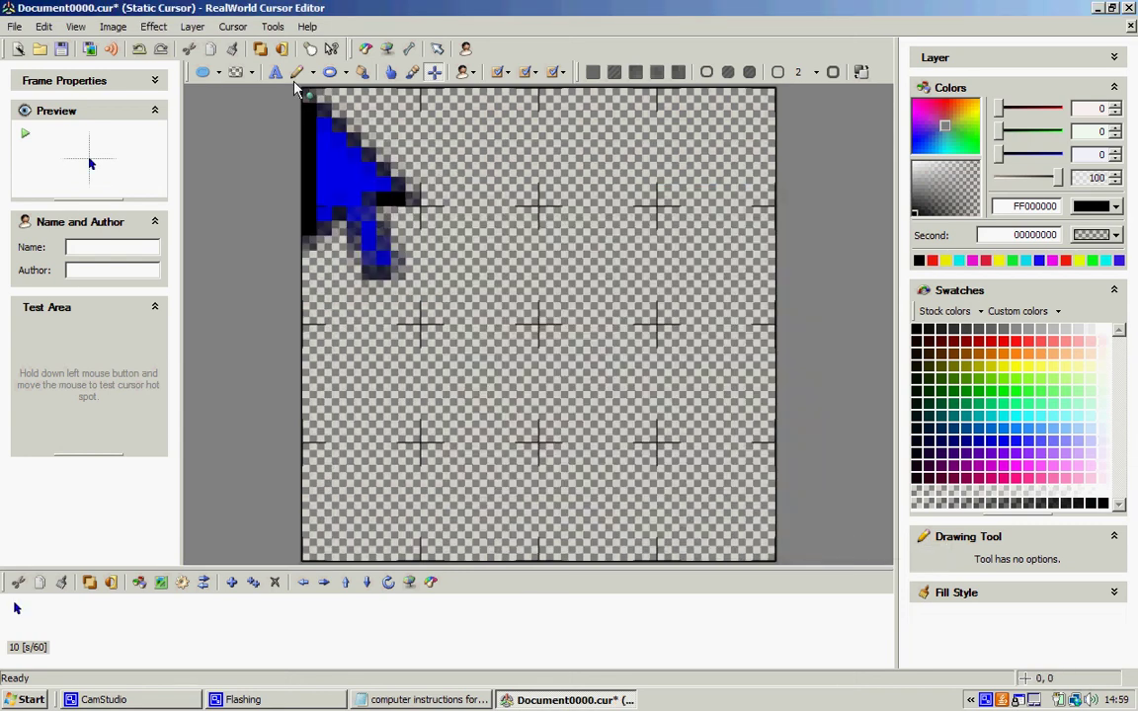
click(217, 72)
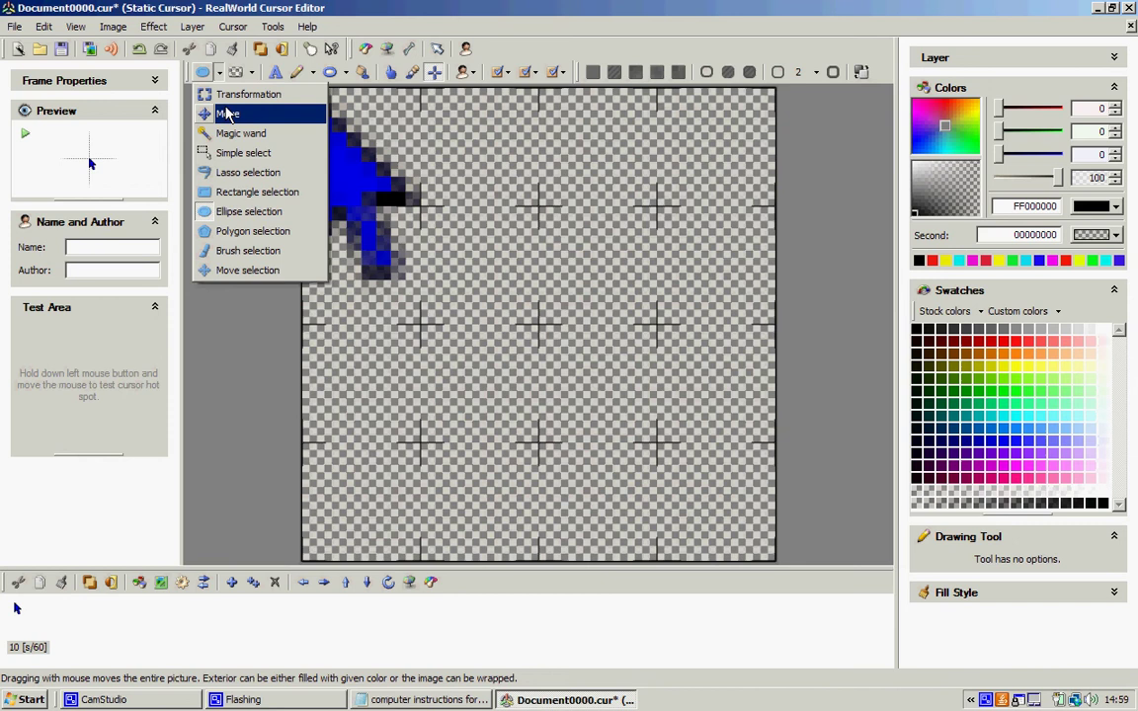
click(227, 114)
mouse_move(361, 183)
mouse_down()
mouse_move(537, 301)
mouse_move(552, 286)
mouse_up()
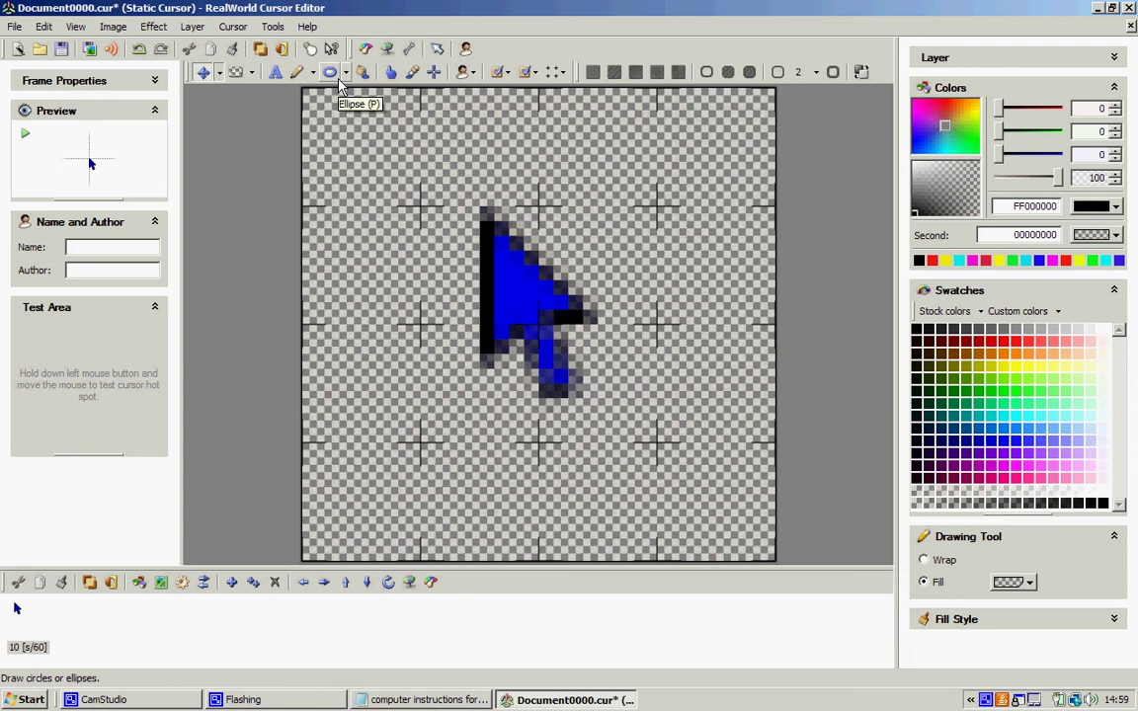
Draw a dark red ellipse at the top-left, then erase it with the Rectangle eraser.
click(336, 78)
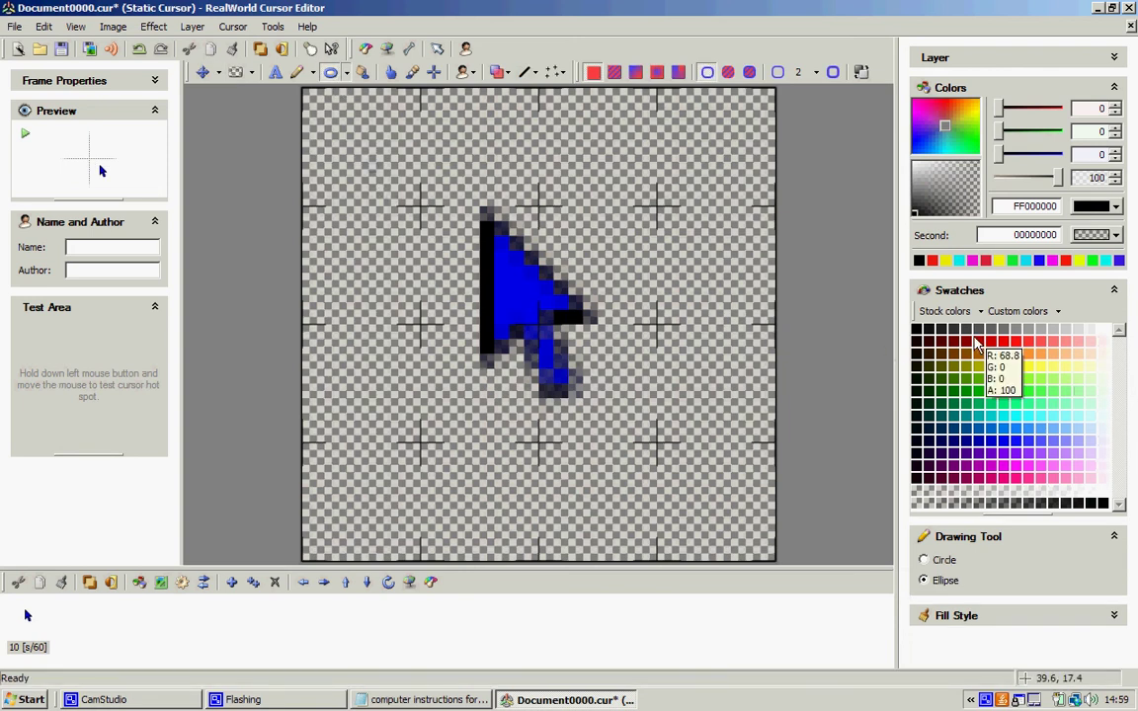
click(933, 353)
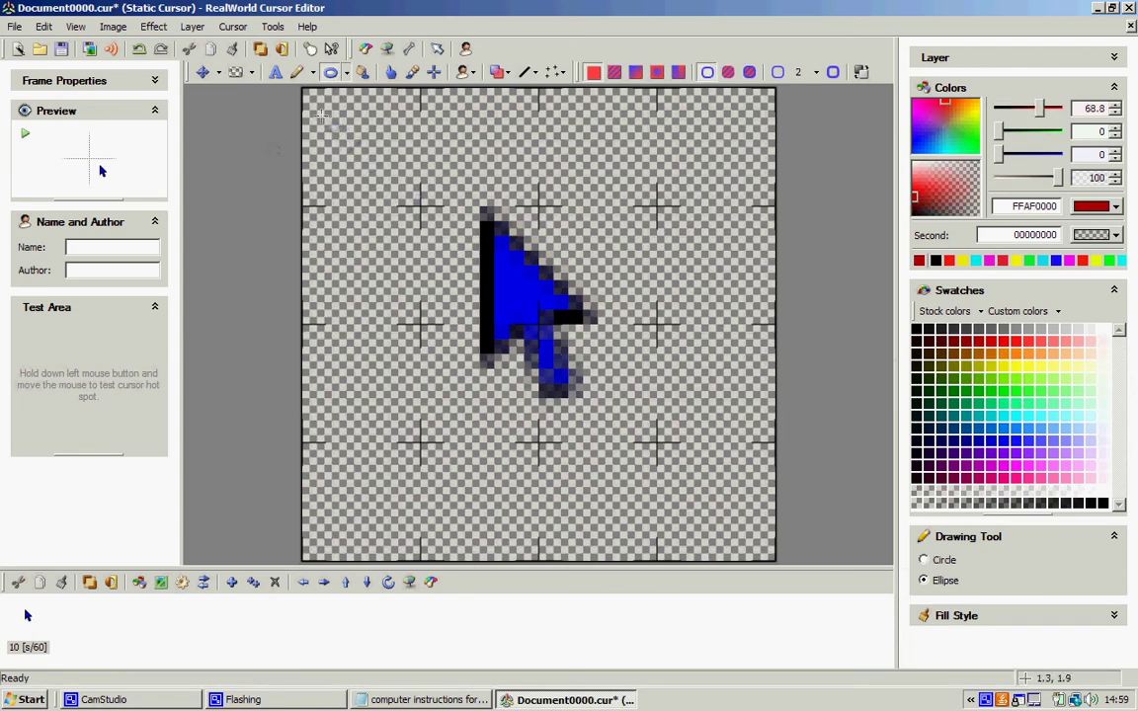
drag(304, 96, 378, 150)
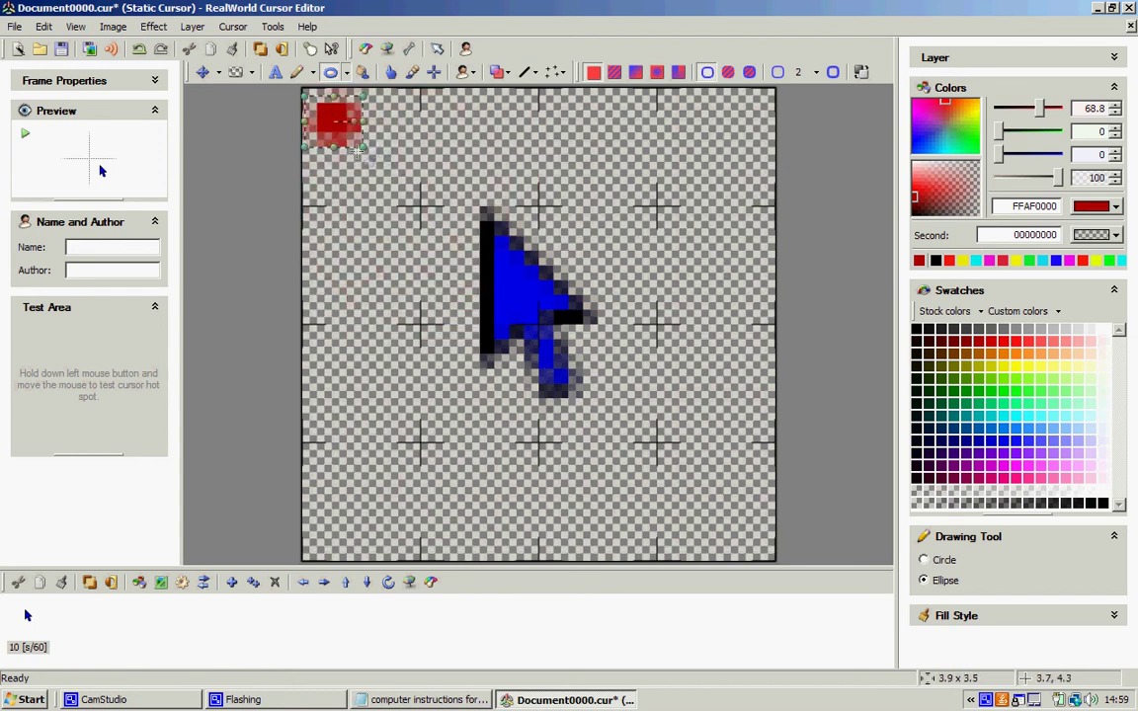
click(252, 74)
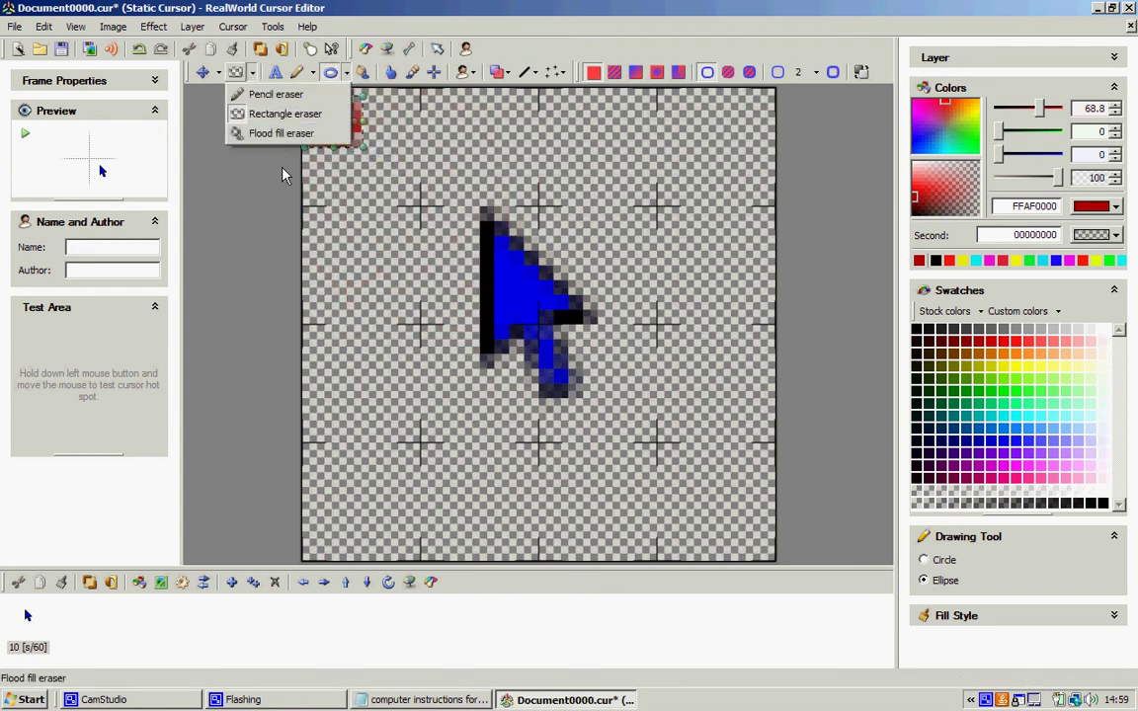
drag(420, 148, 219, 75)
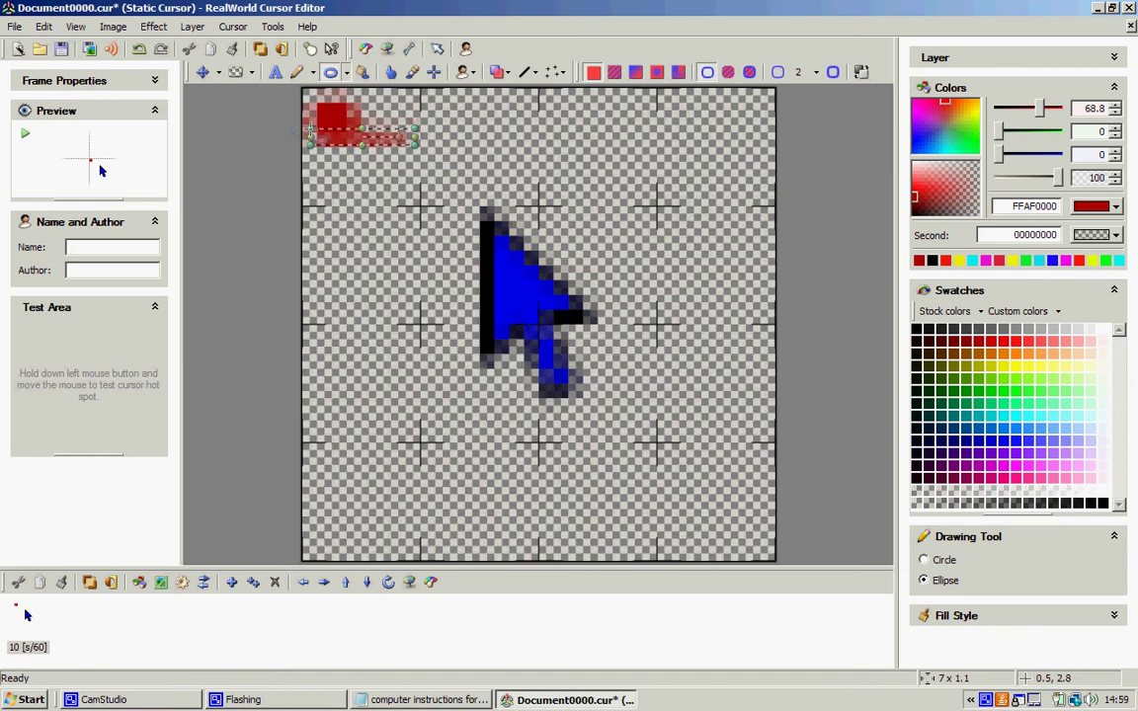
click(239, 74)
click(239, 74)
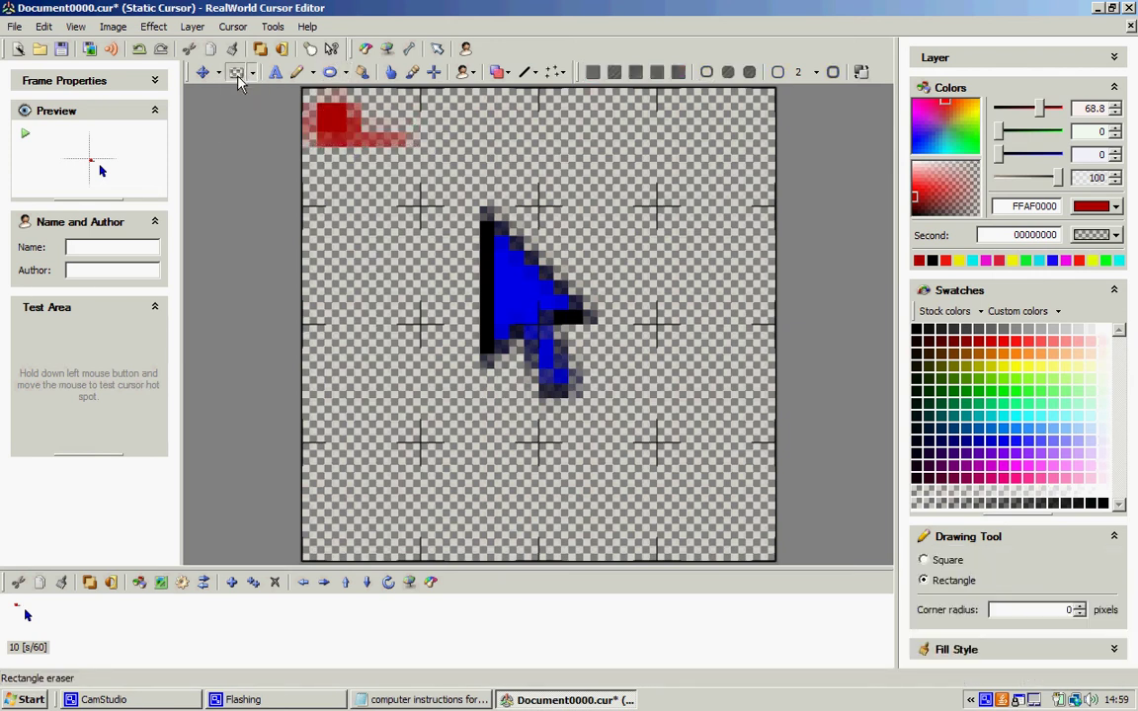
mouse_move(304, 99)
mouse_down()
mouse_move(423, 128)
mouse_move(325, 111)
mouse_up()
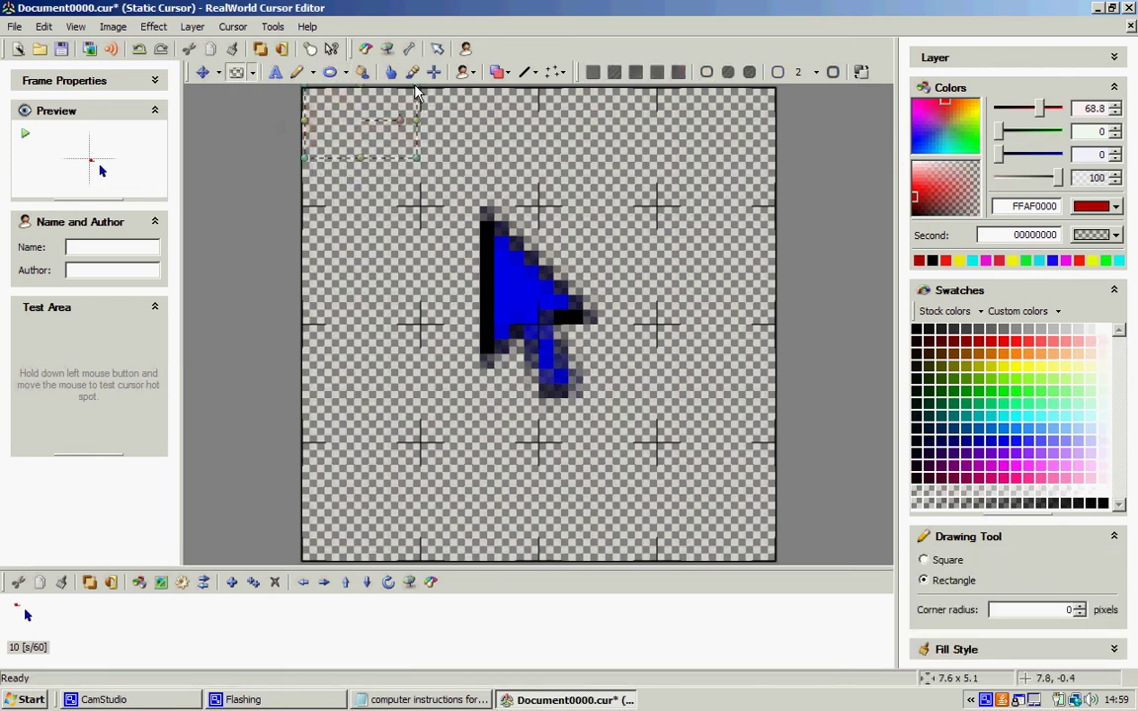
Make a large elliptical selection around the blue arrow and centre it.
click(218, 72)
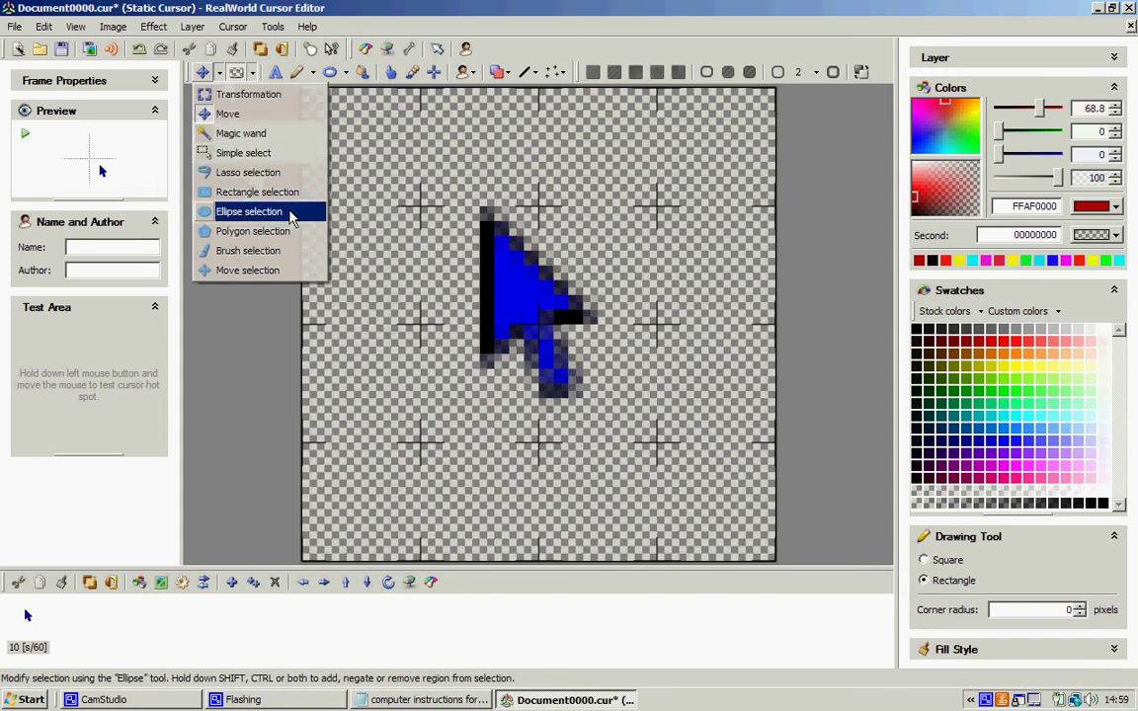
click(293, 211)
drag(320, 106, 771, 525)
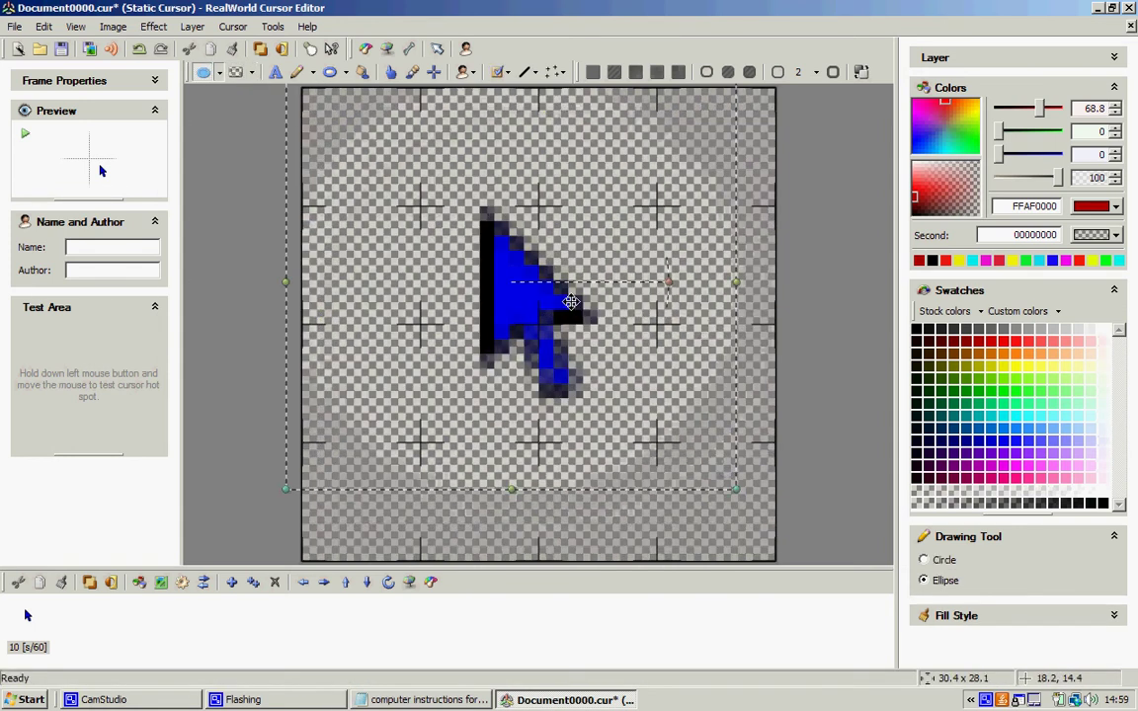
drag(630, 368, 612, 344)
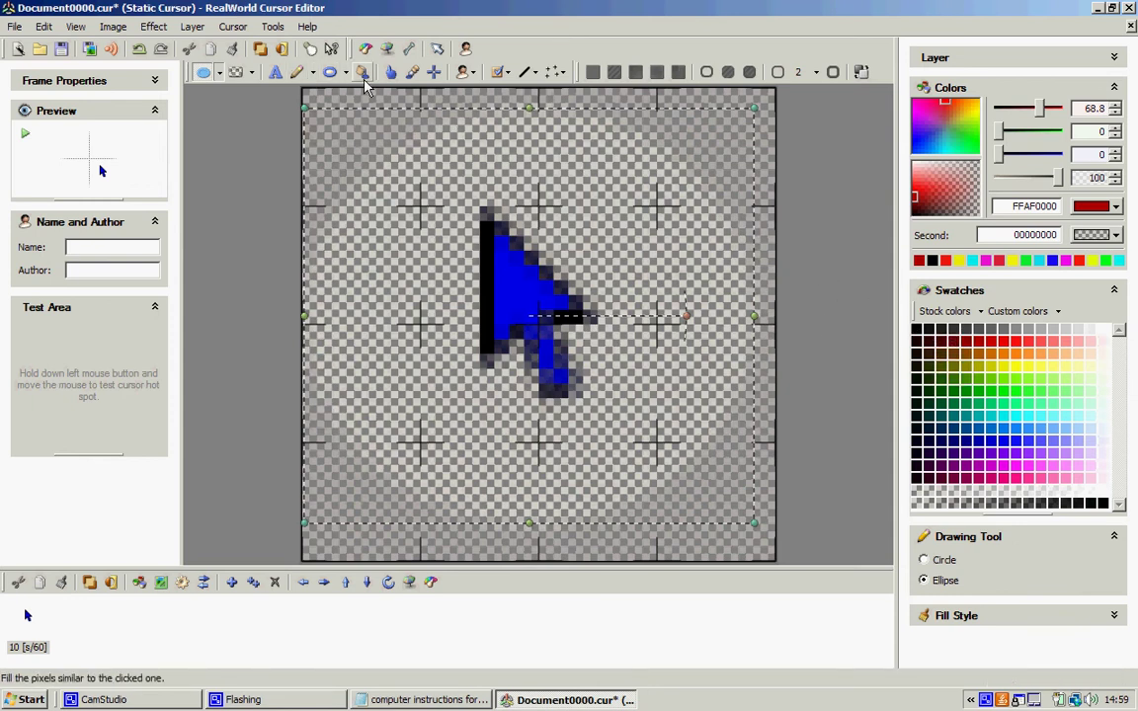
Flood-fill the circle behind the arrow with yellow and preview the cursor in the Test Area.
click(366, 79)
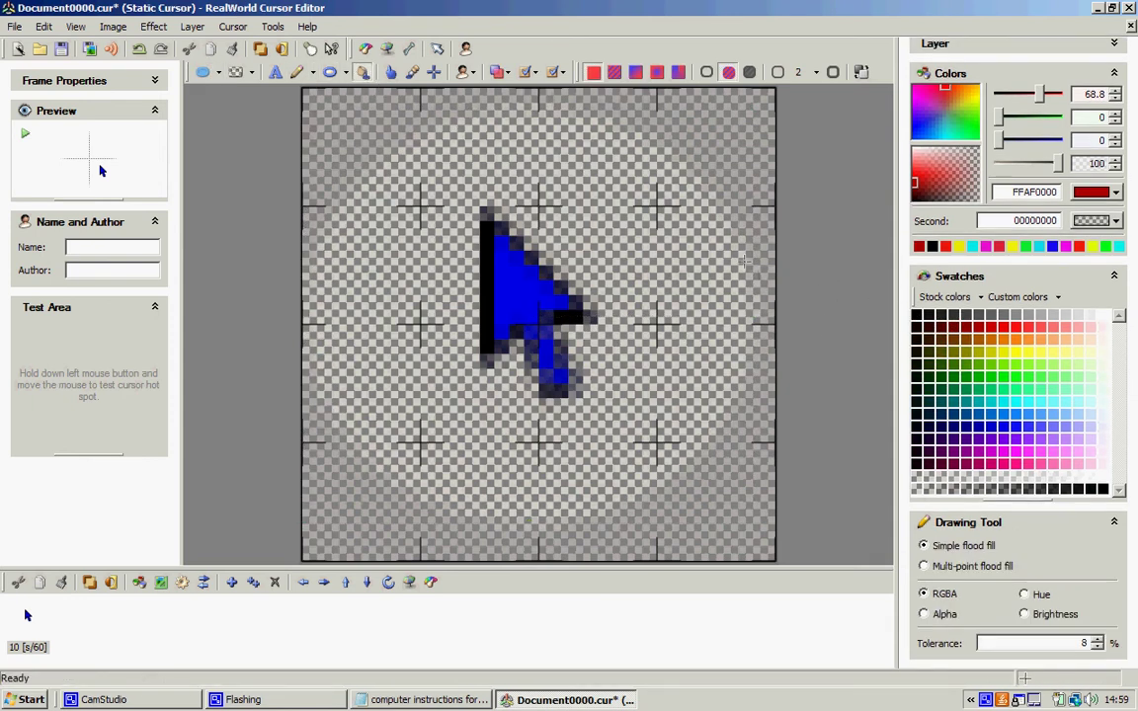
click(1030, 354)
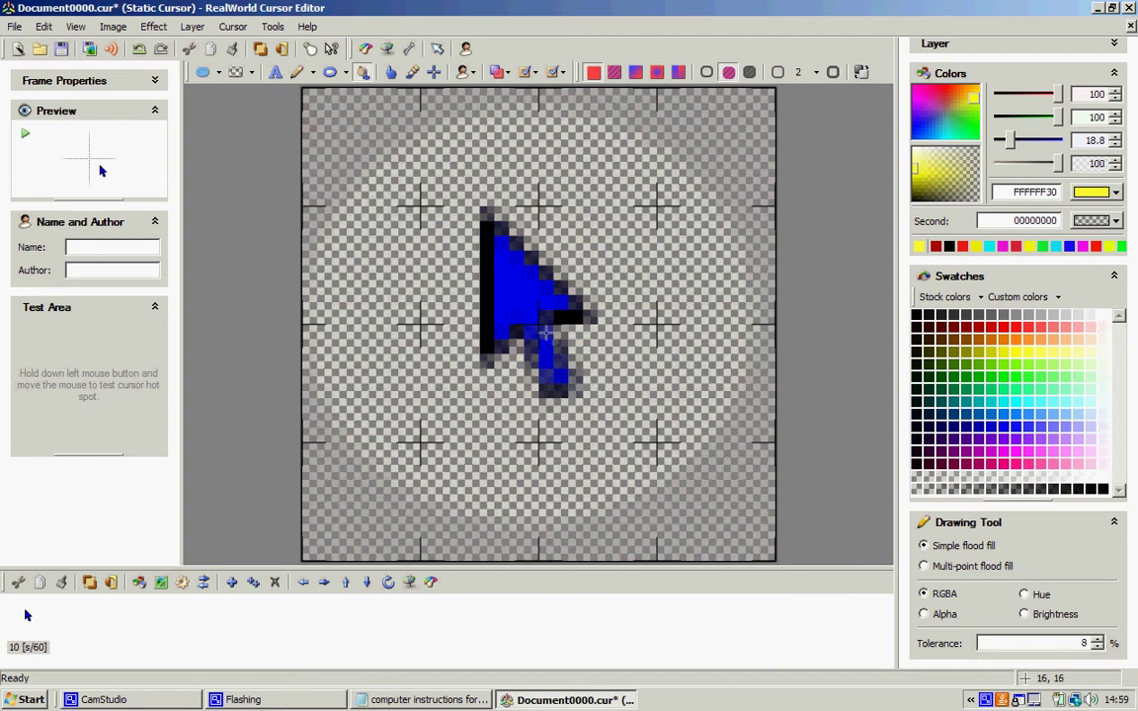
click(472, 241)
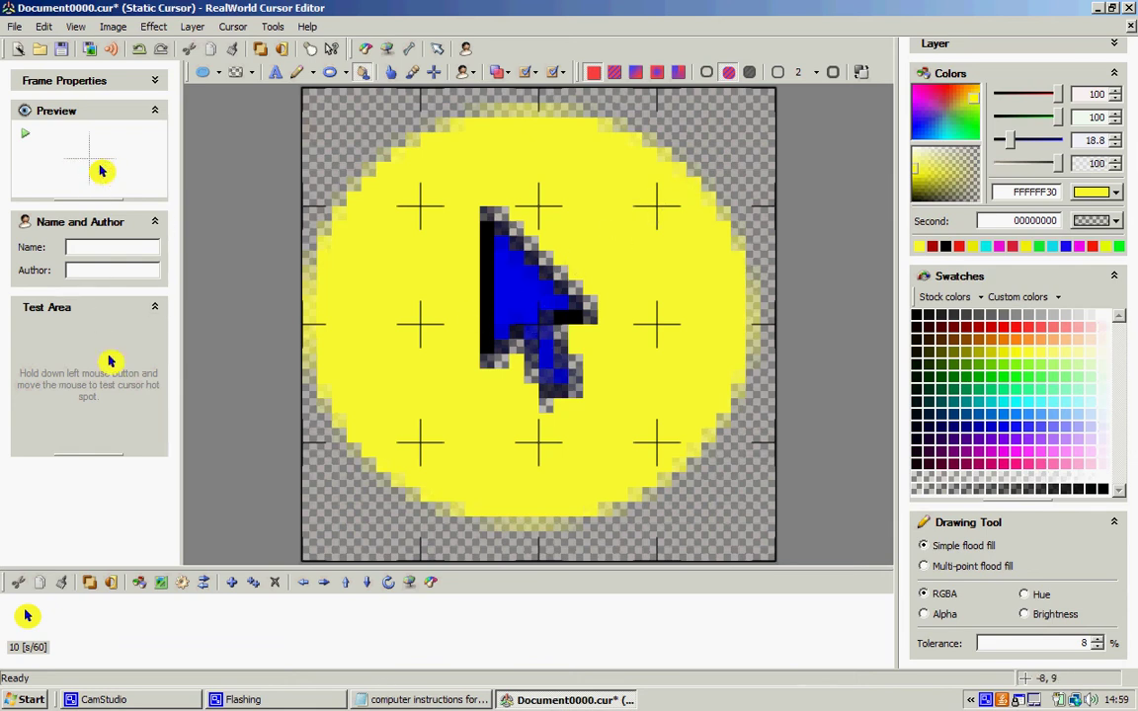
drag(109, 361, 76, 413)
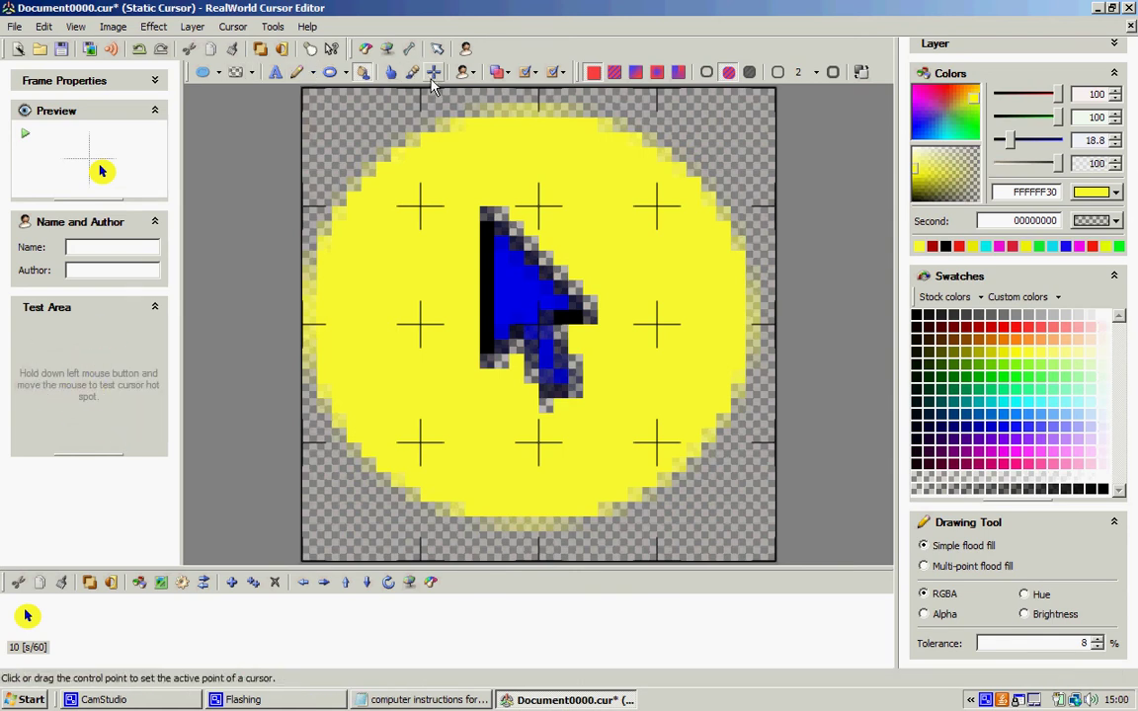
Place the hot spot at the blue arrow's tip, glancing at Cursor > Use current for.
click(433, 75)
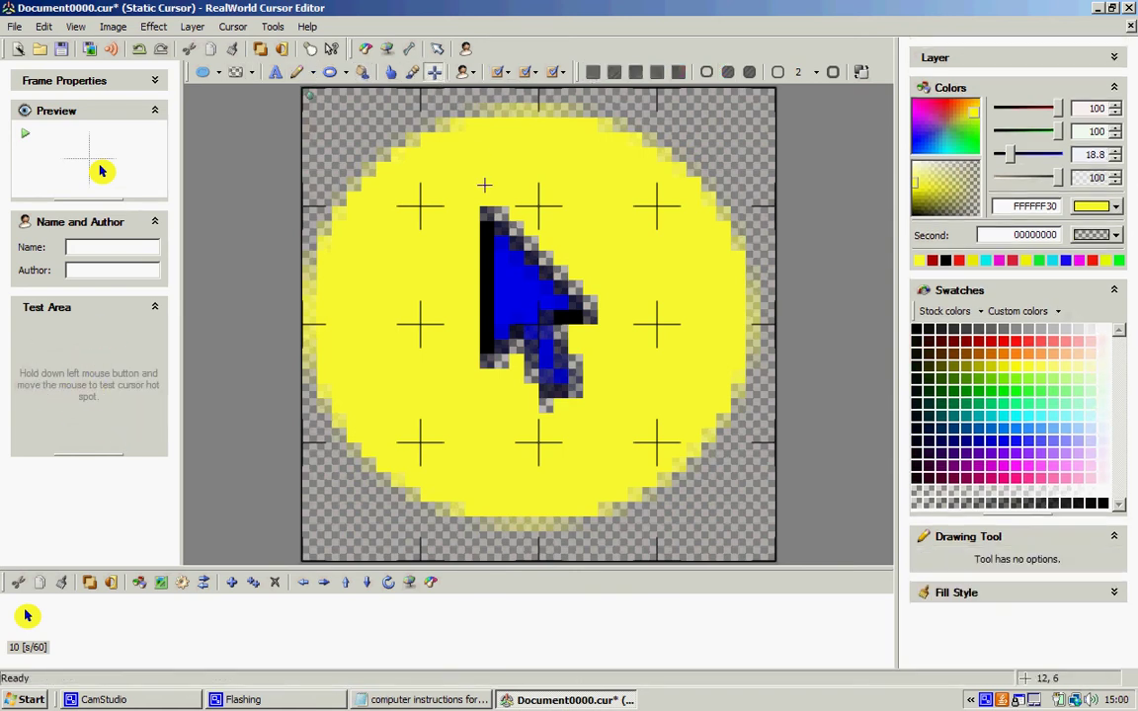
click(485, 216)
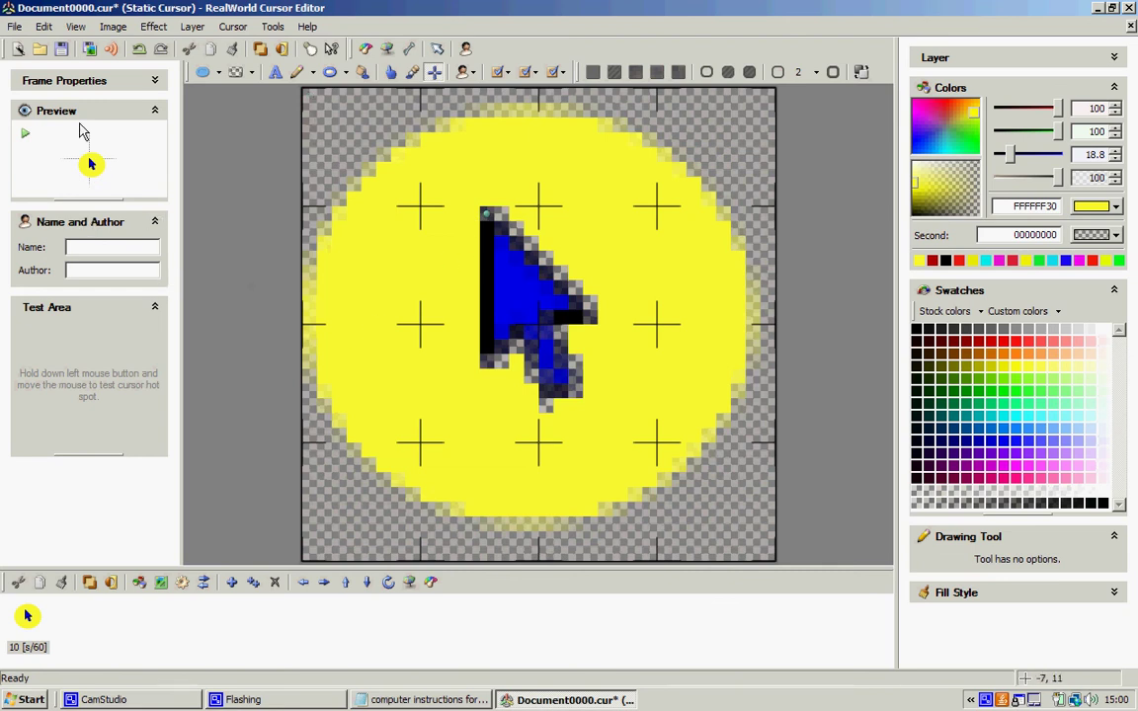
click(233, 27)
mouse_move(269, 180)
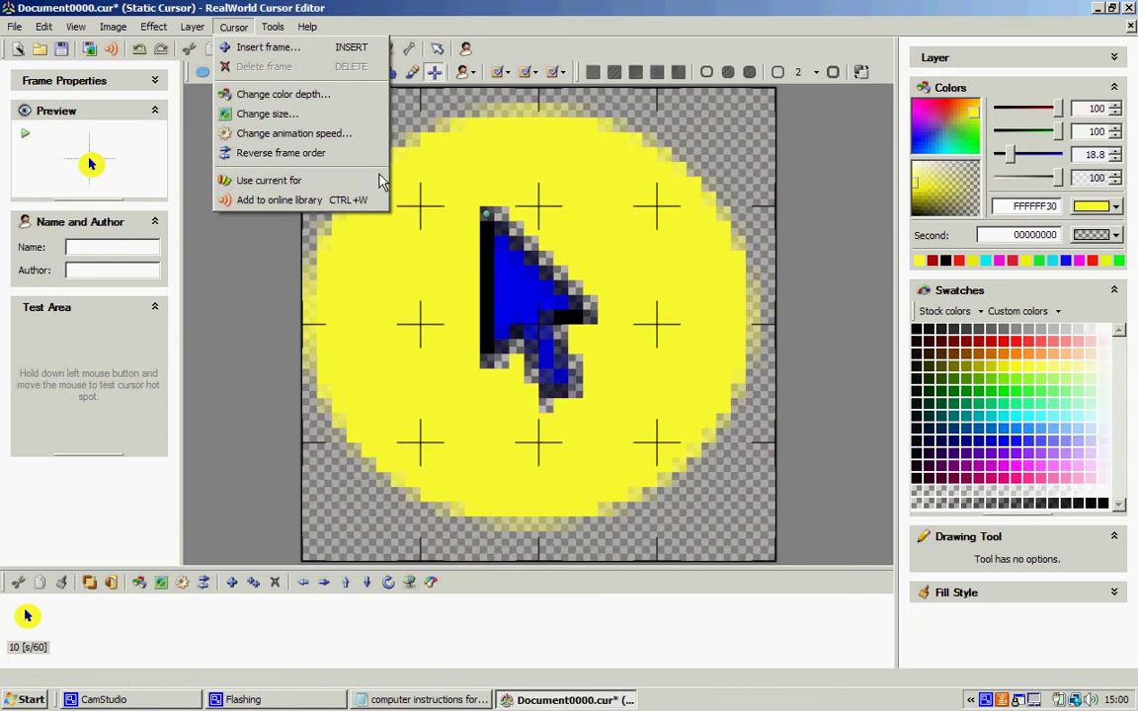
click(781, 145)
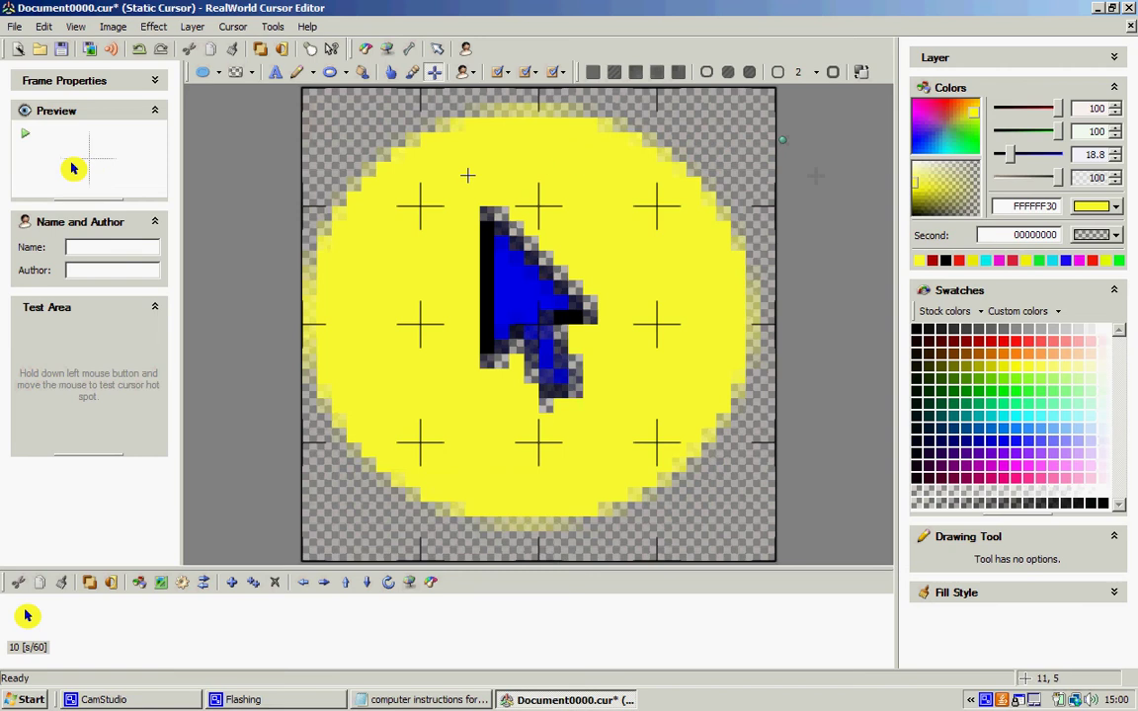
click(486, 213)
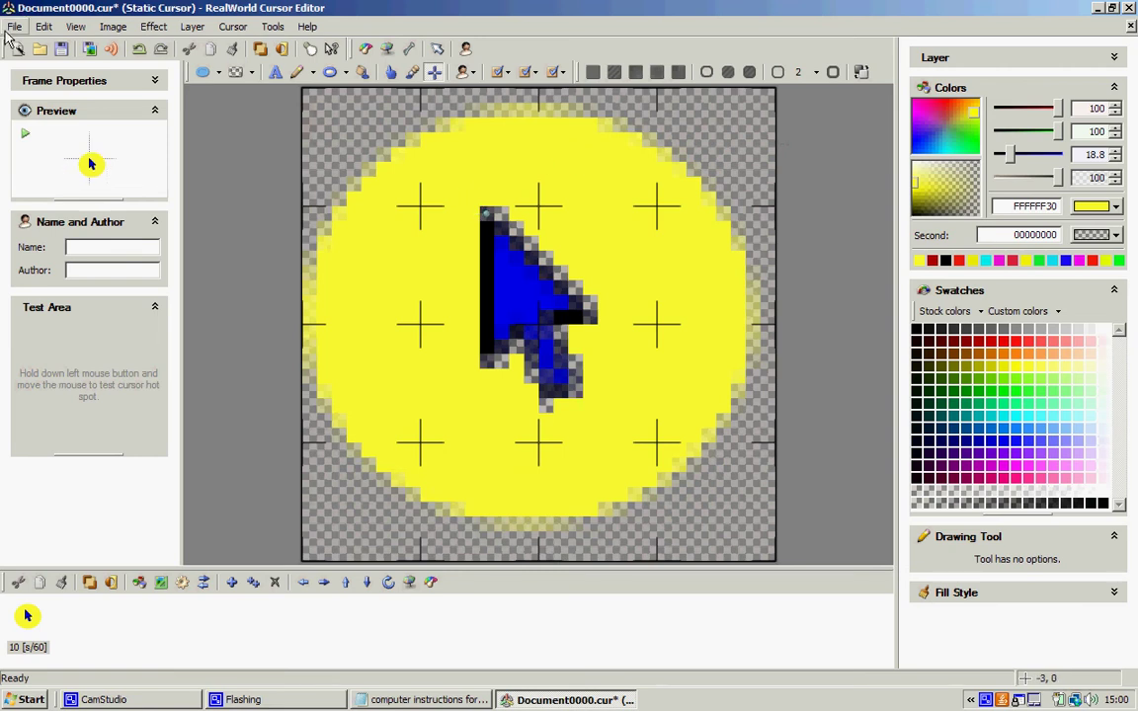
click(14, 27)
Save as static cursor 'highlighted cursor.cur' in the make folder and close the editor.
click(68, 101)
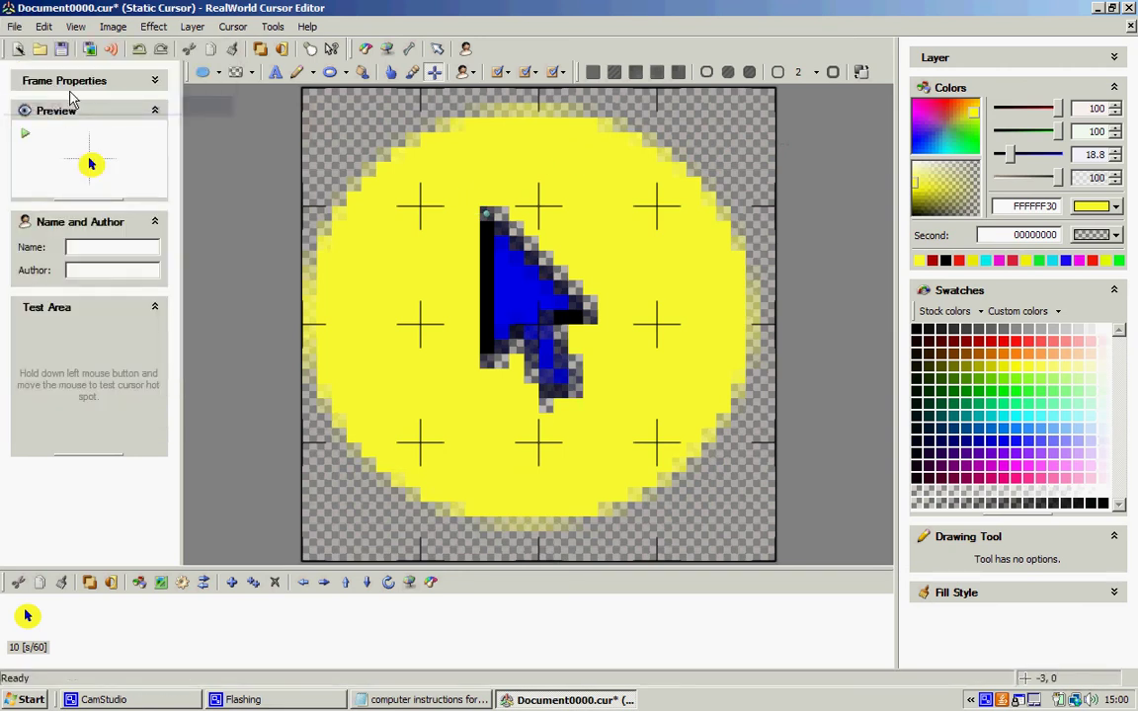
click(490, 383)
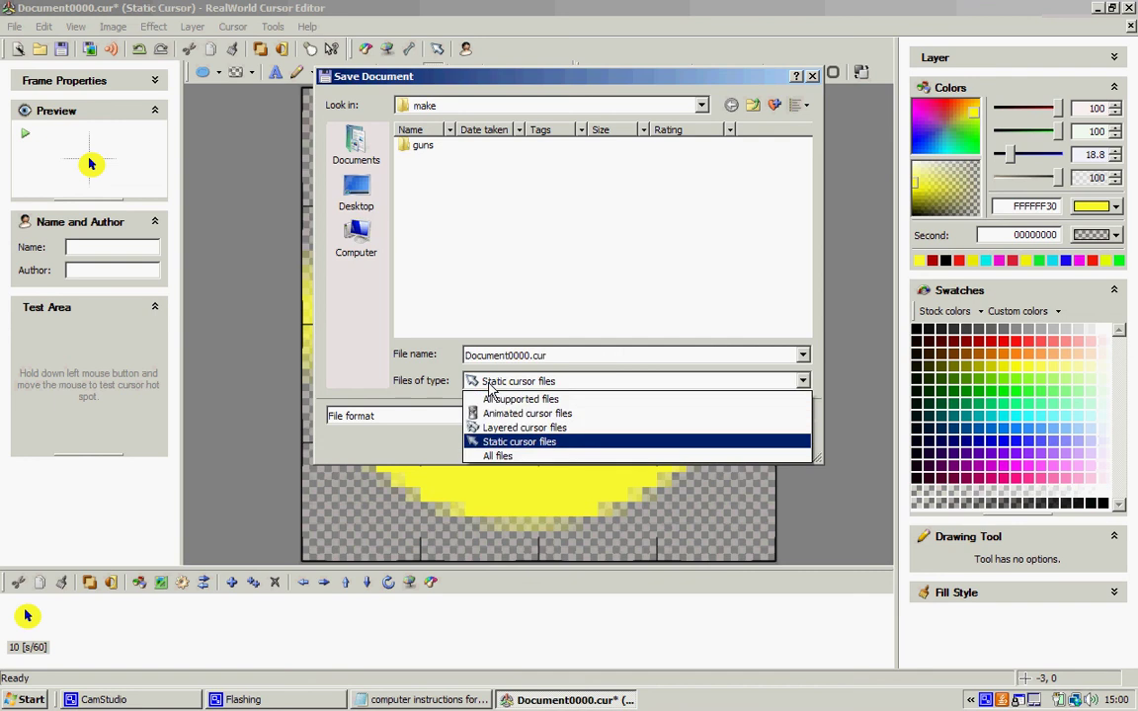
click(492, 381)
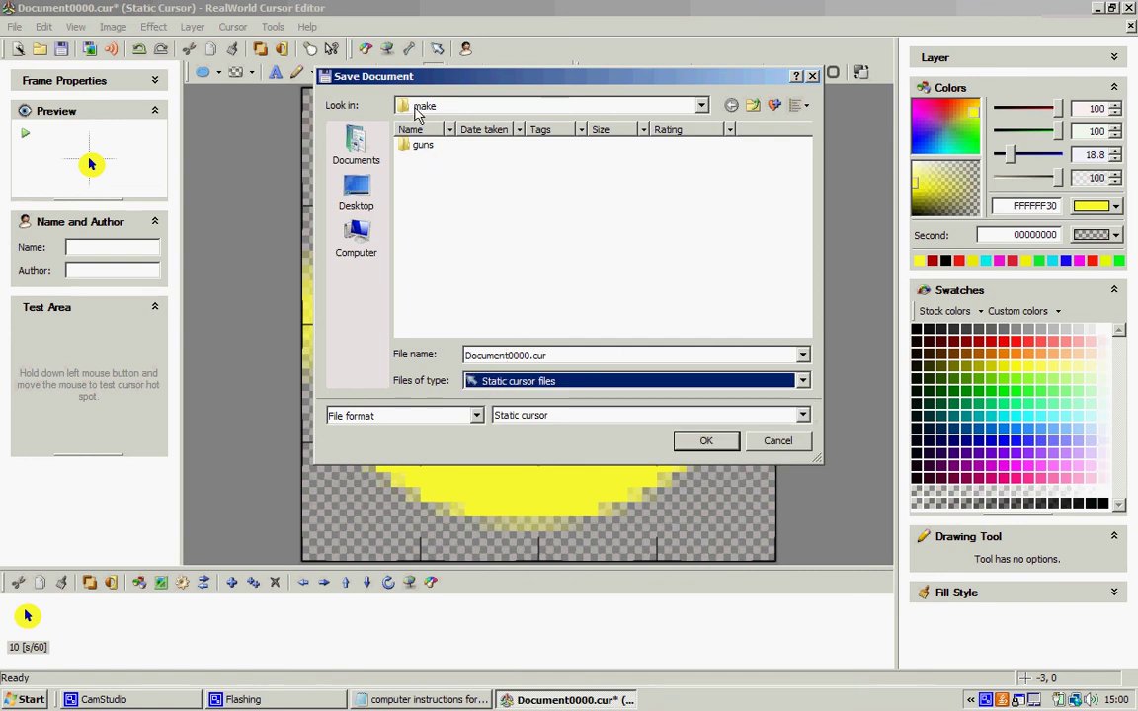
double_click(492, 355)
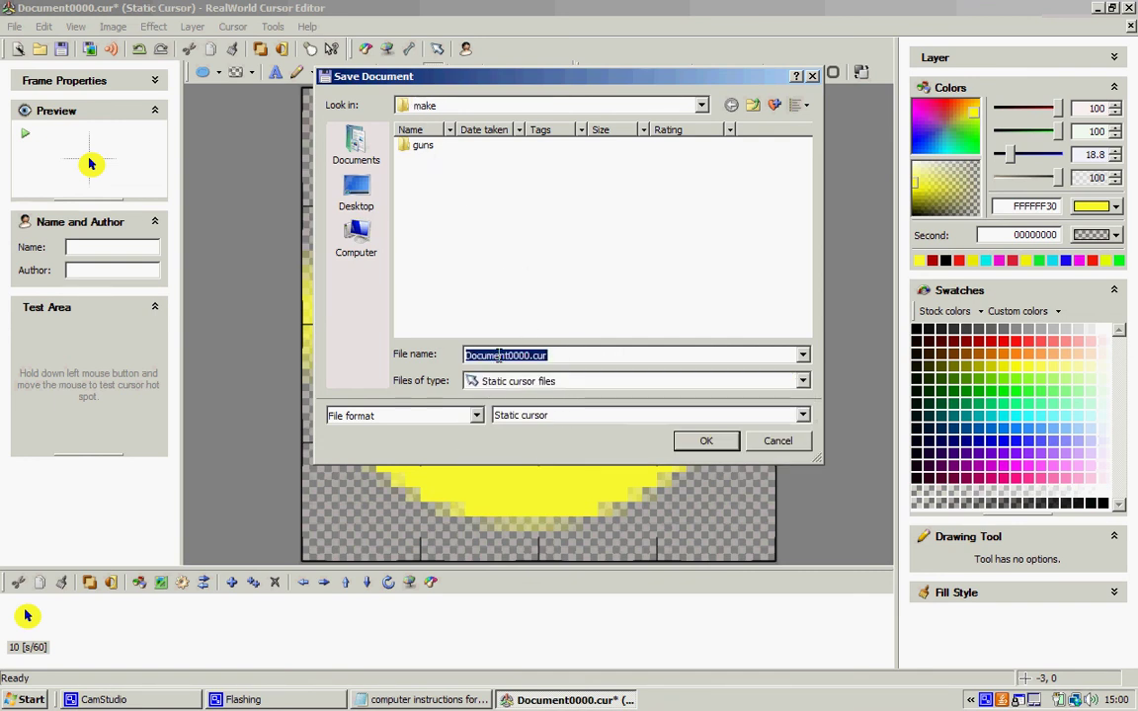
text(highlighted cursor)
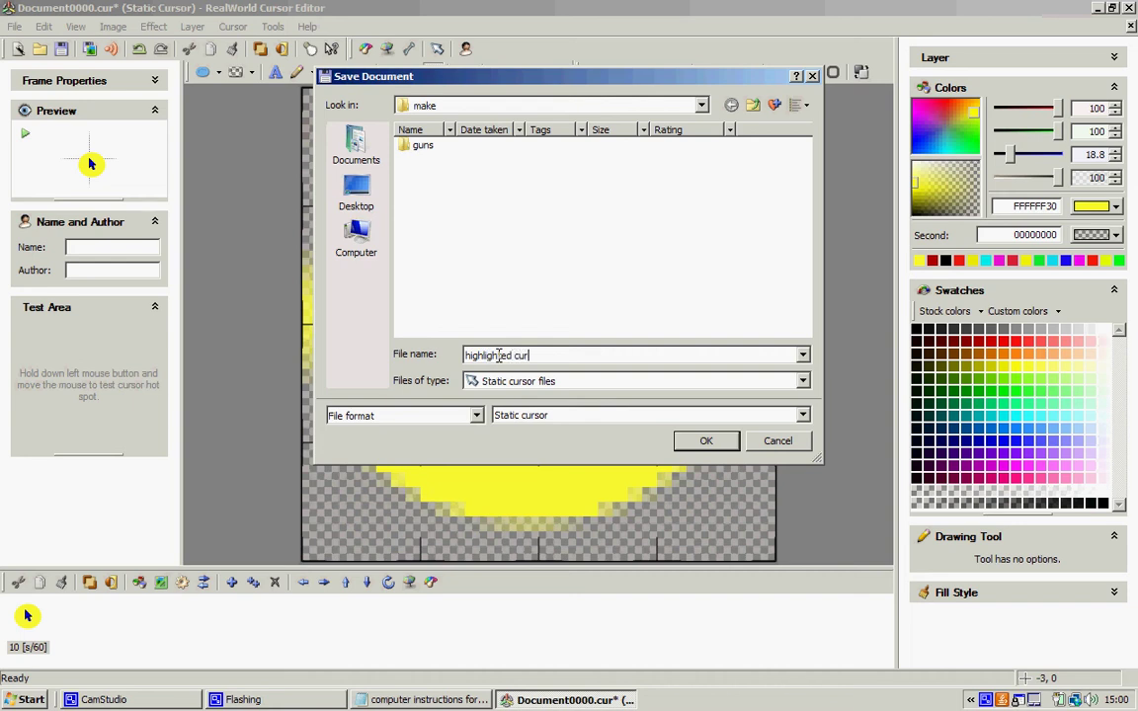
click(705, 440)
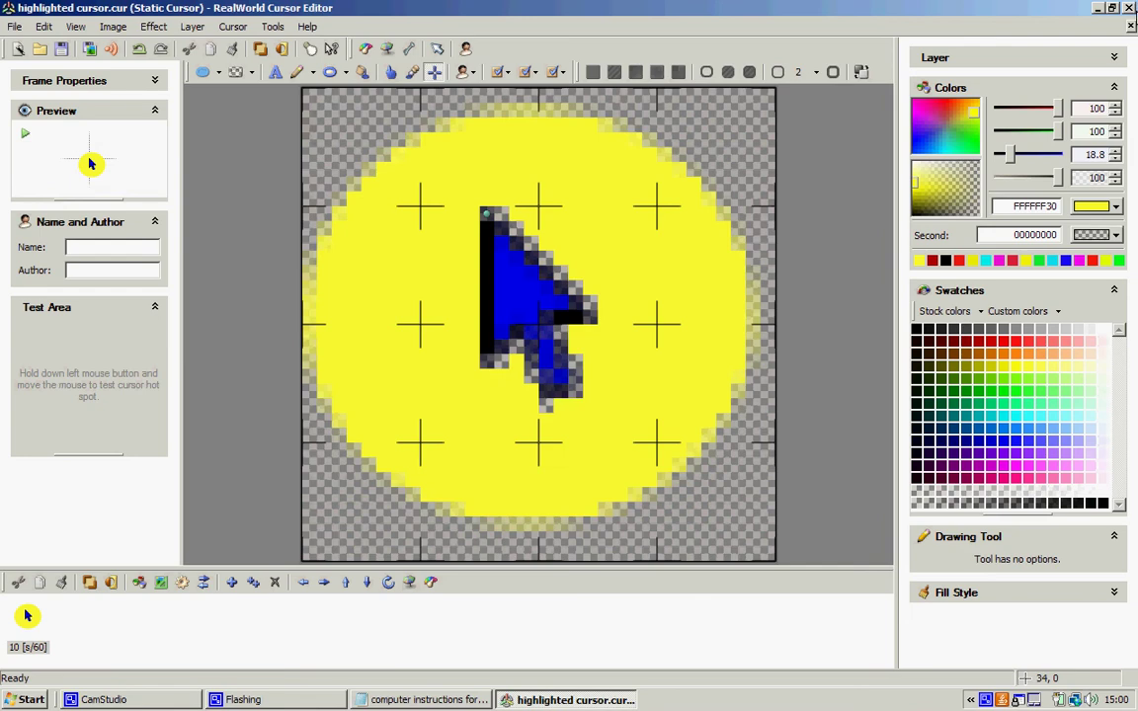
click(1128, 8)
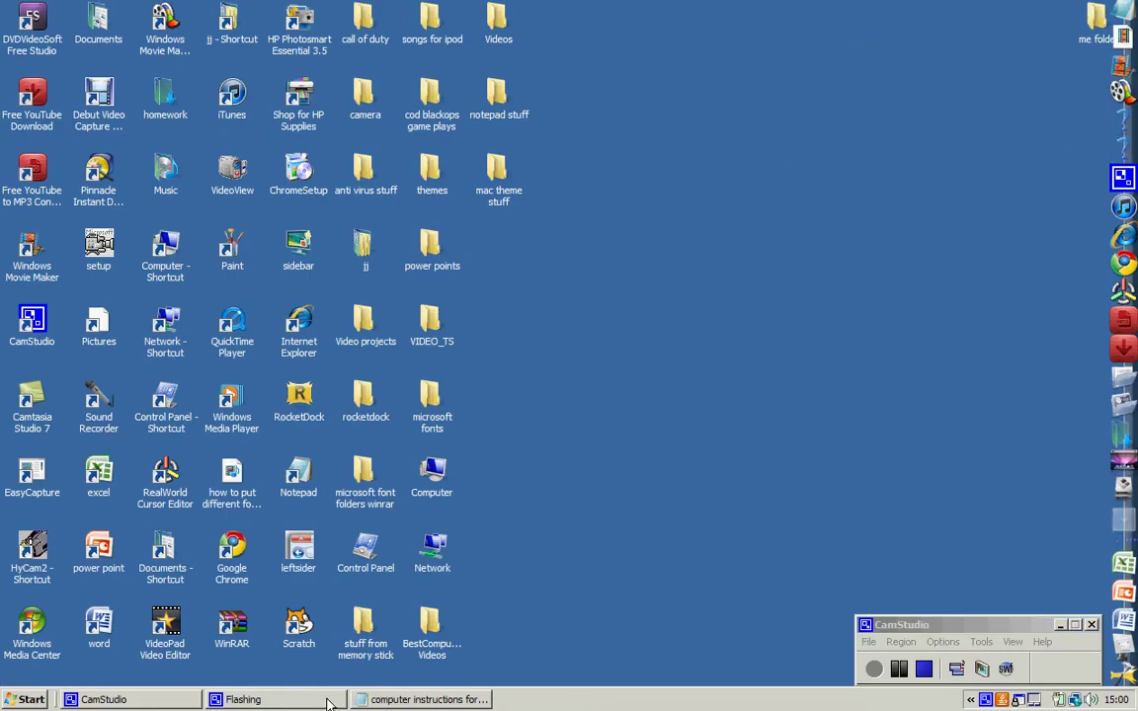
Launch Chrome and search Google for 'realworld', backing out of the wrong Real World site.
click(225, 550)
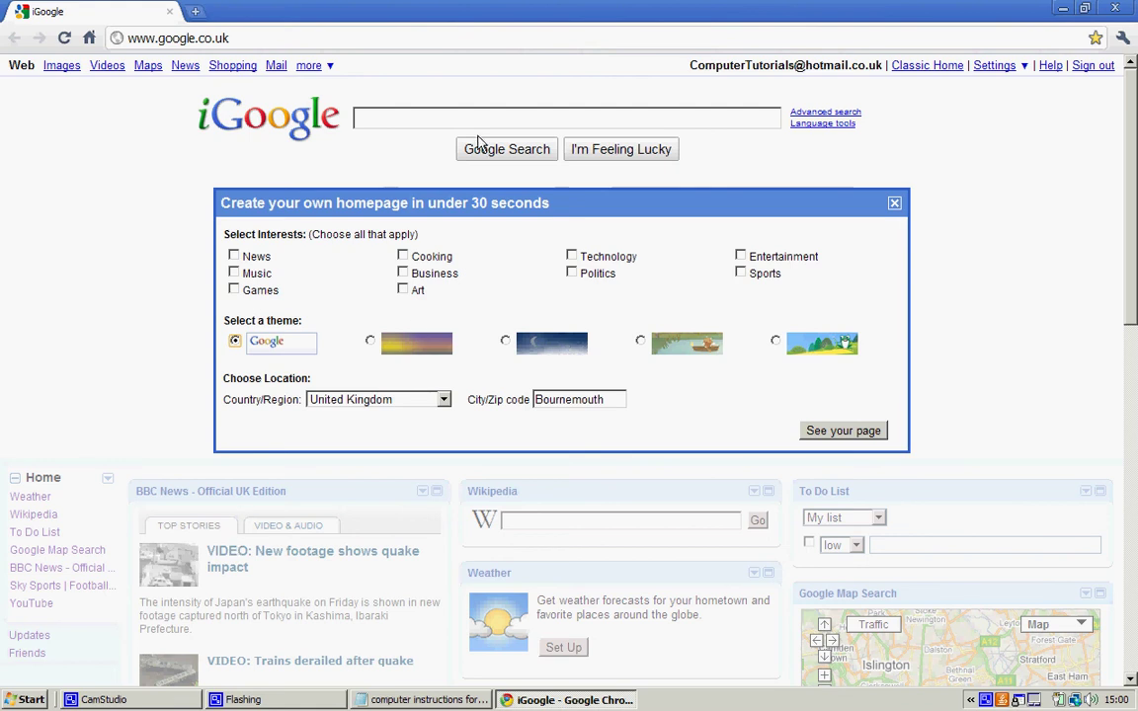
text(re)
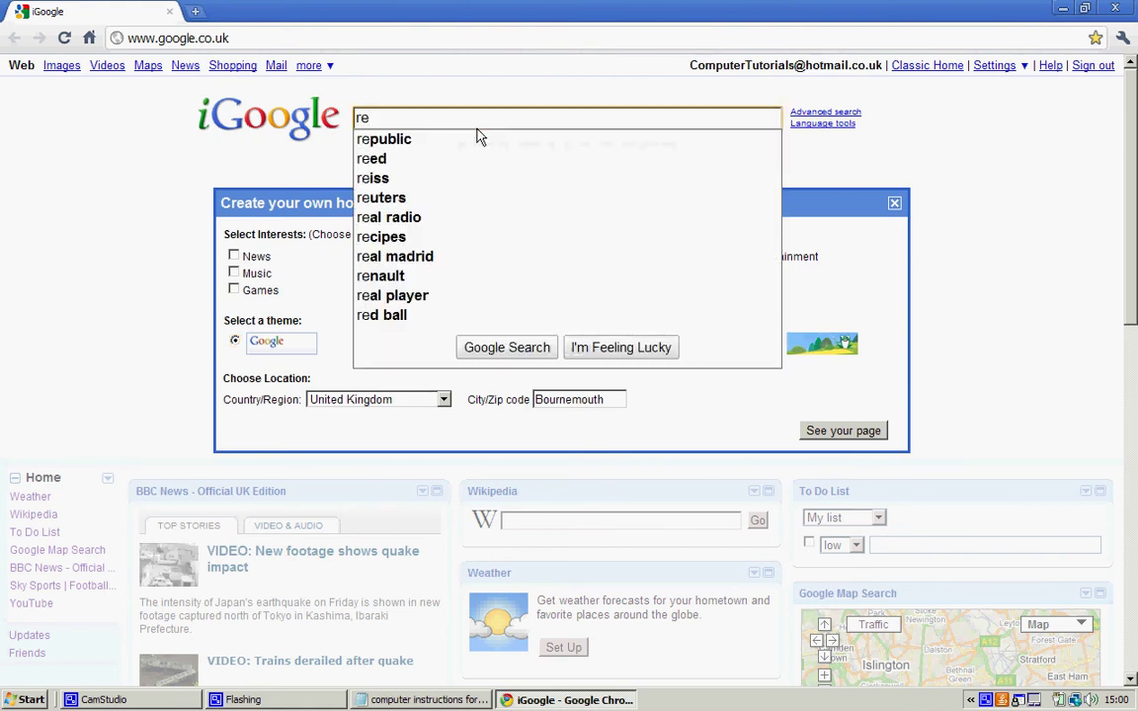
text(al)
text(wor)
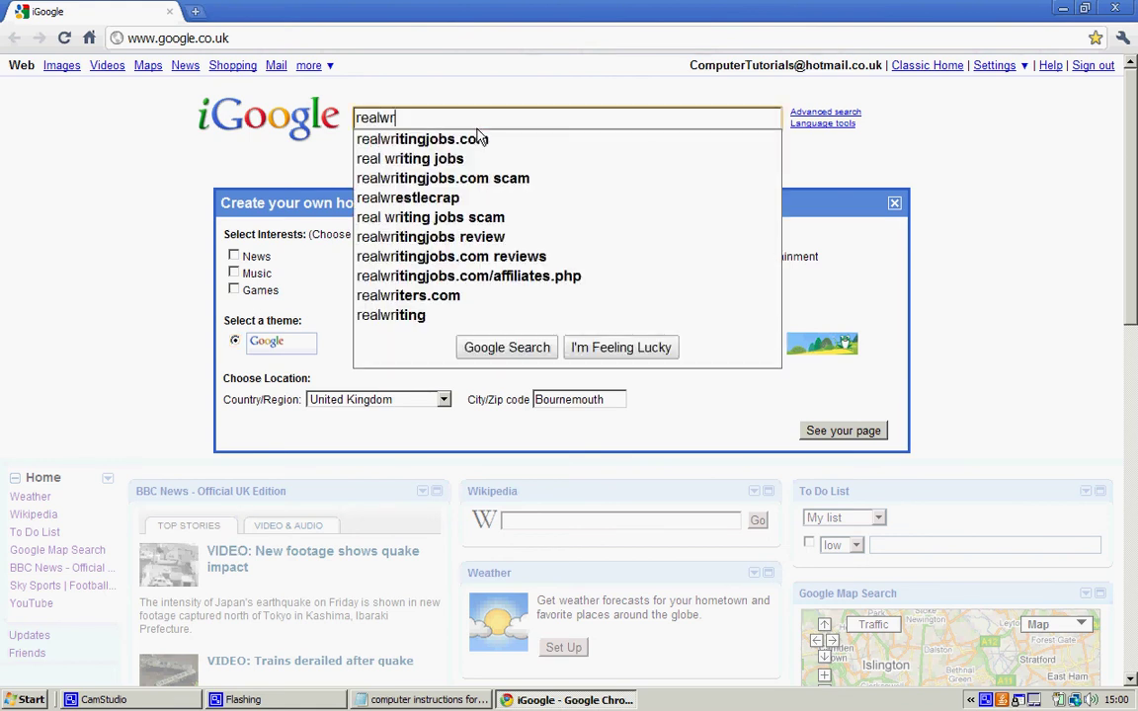
key(BackSpace)
text(orld)
key(Return)
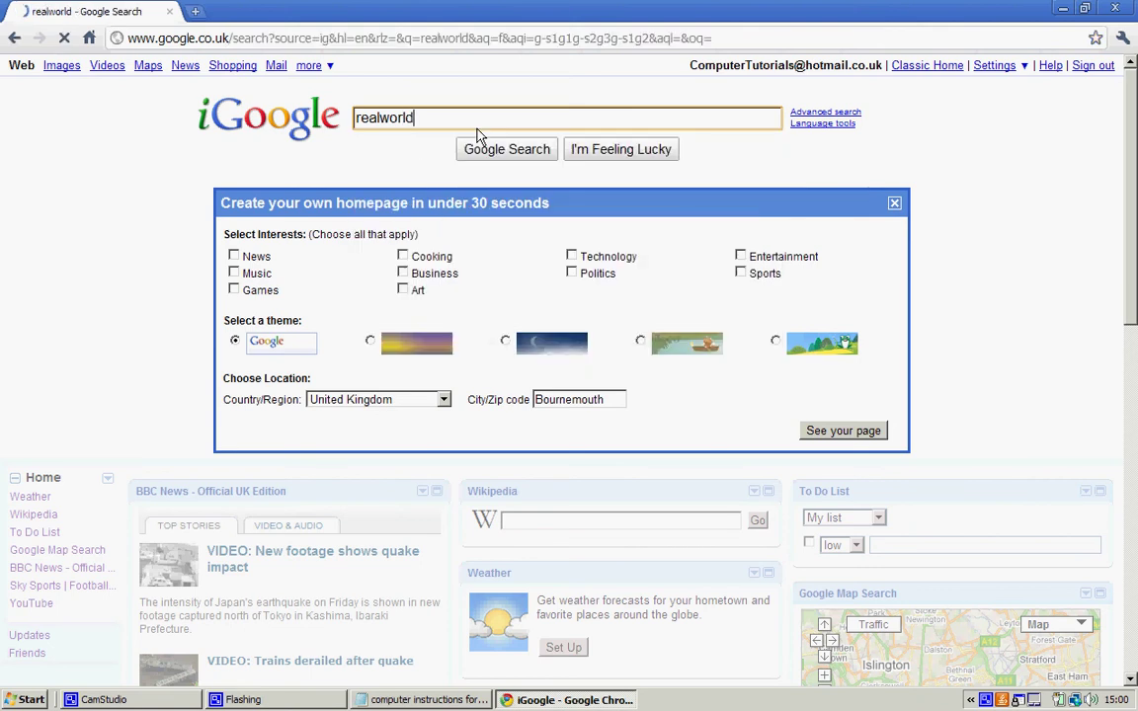
click(285, 176)
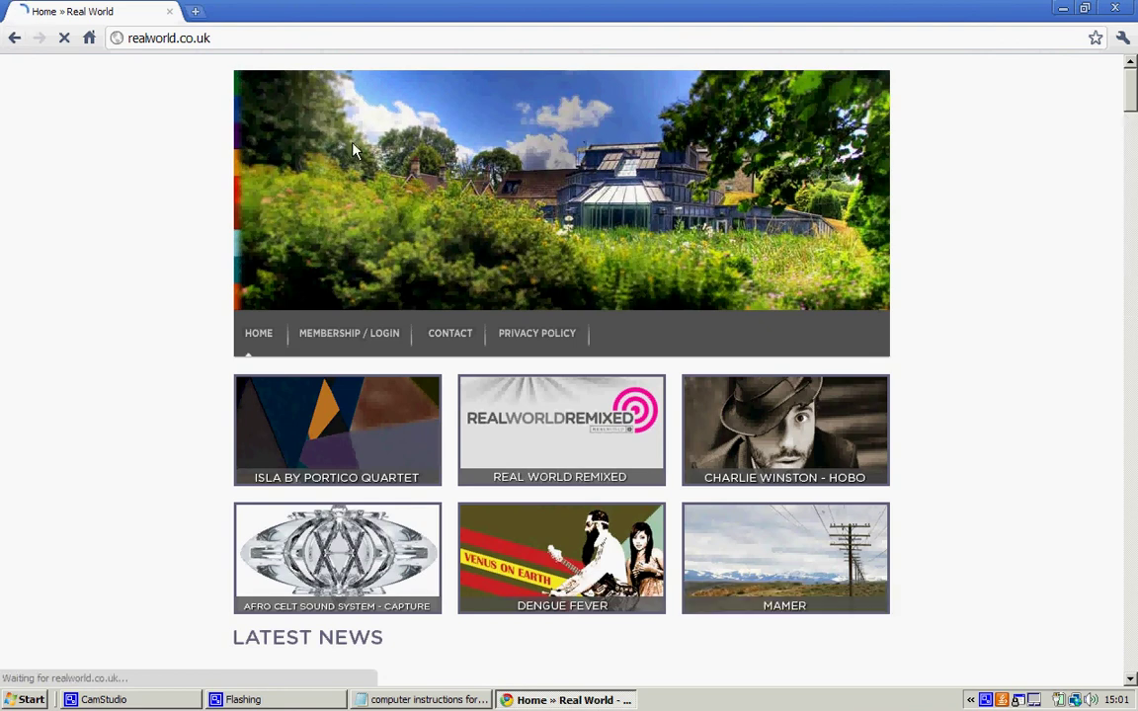
key(alt+Left)
Refine the Google search to 'realworld cursor'.
click(375, 117)
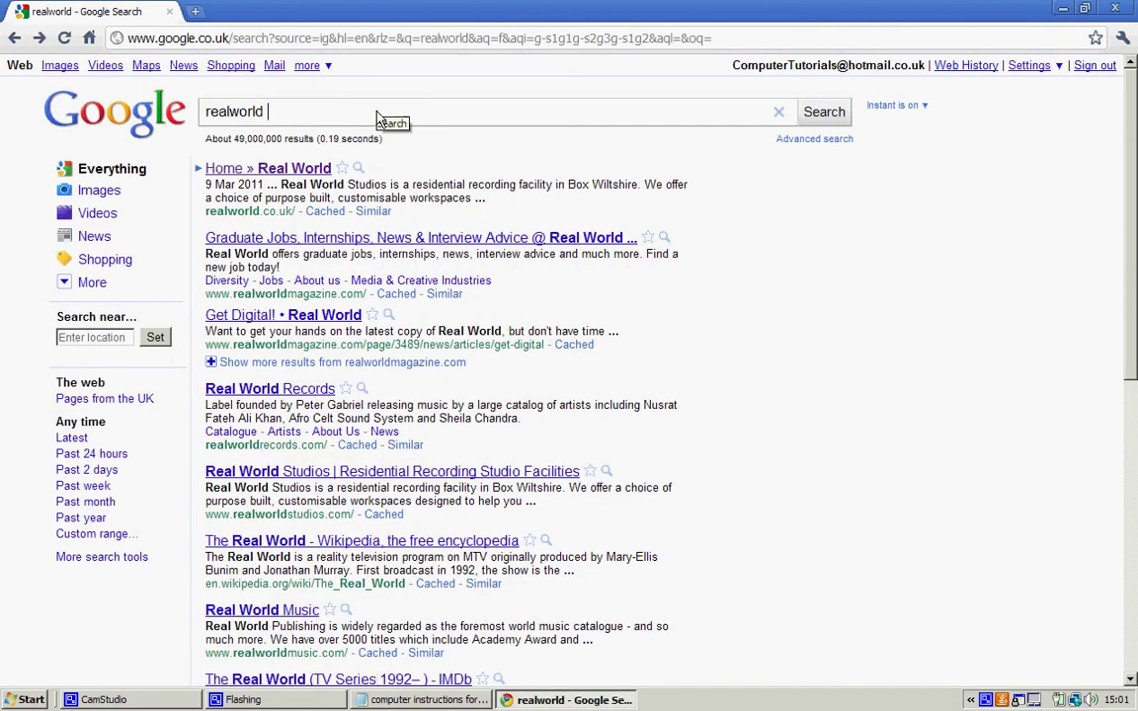
text(cursor)
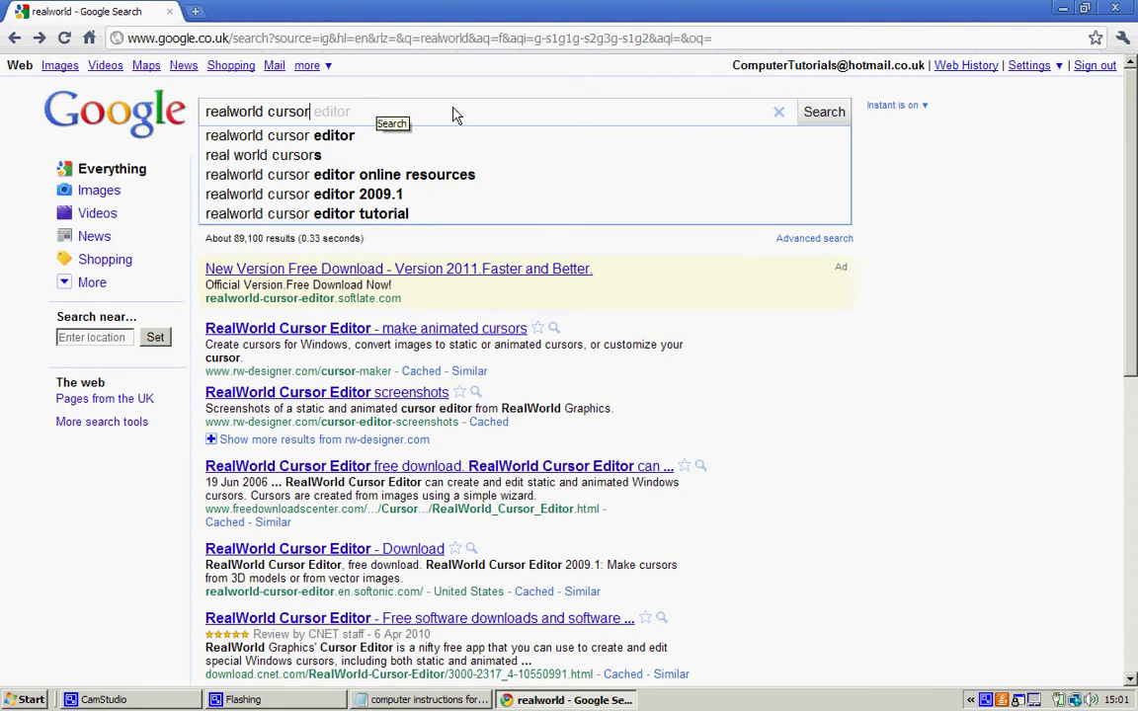
key(Return)
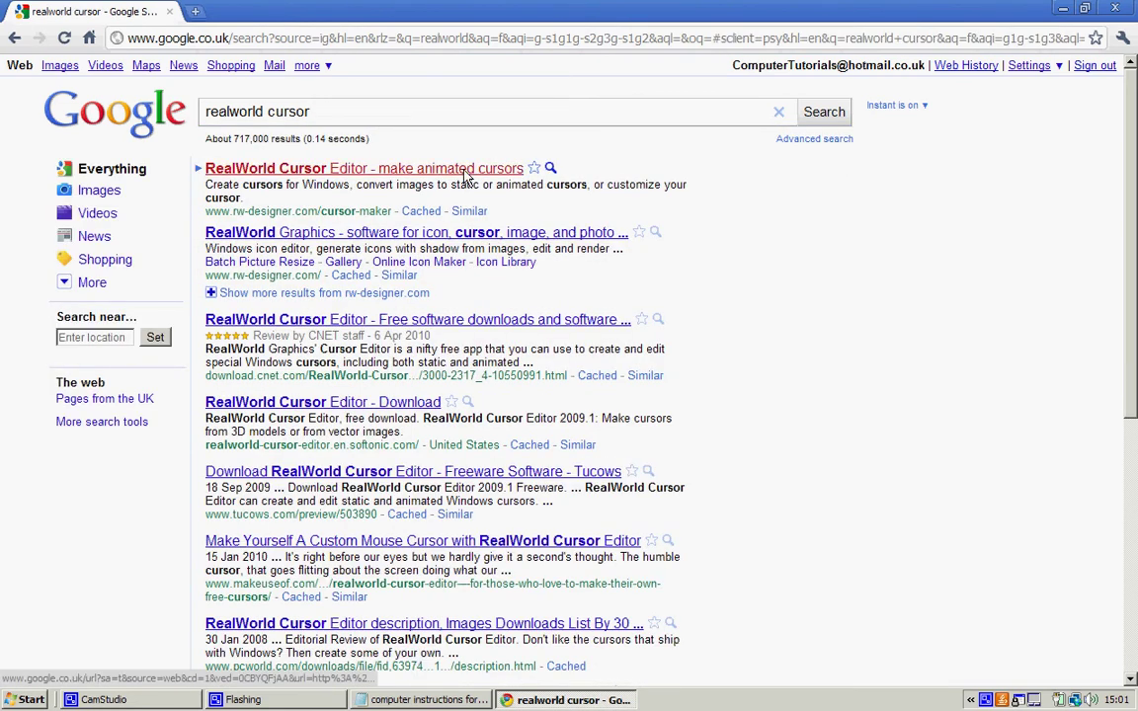
Open the rw-designer.com gallery and scroll through its latest and most popular cursor sets.
click(466, 175)
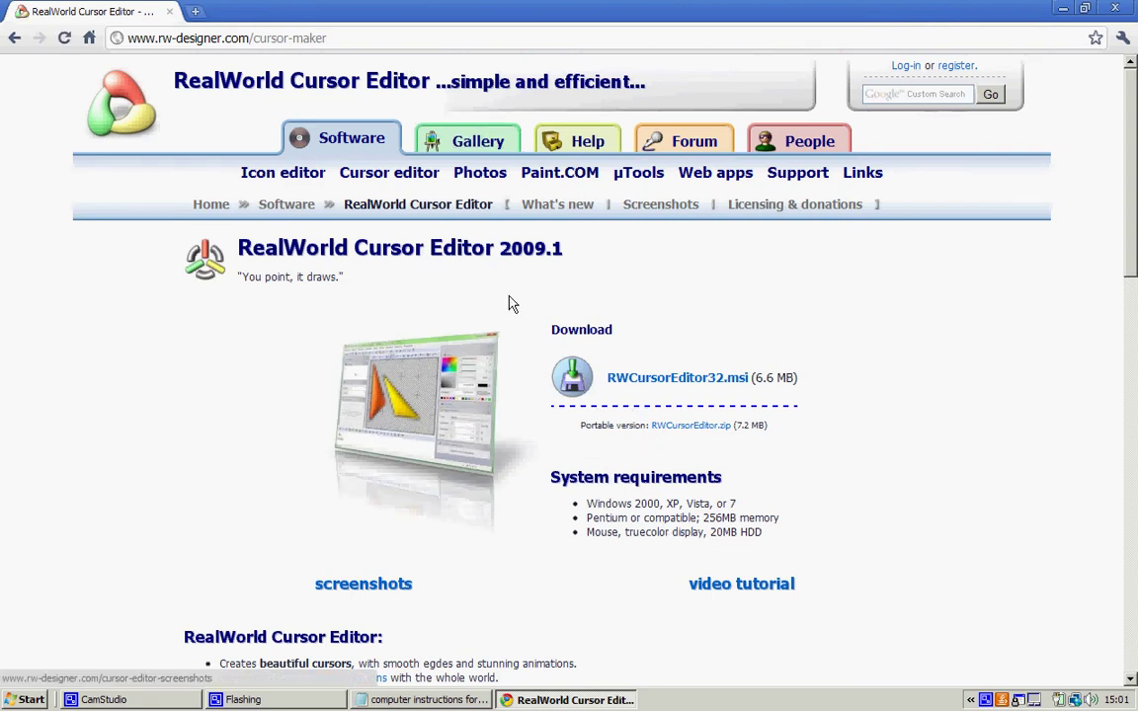
click(471, 150)
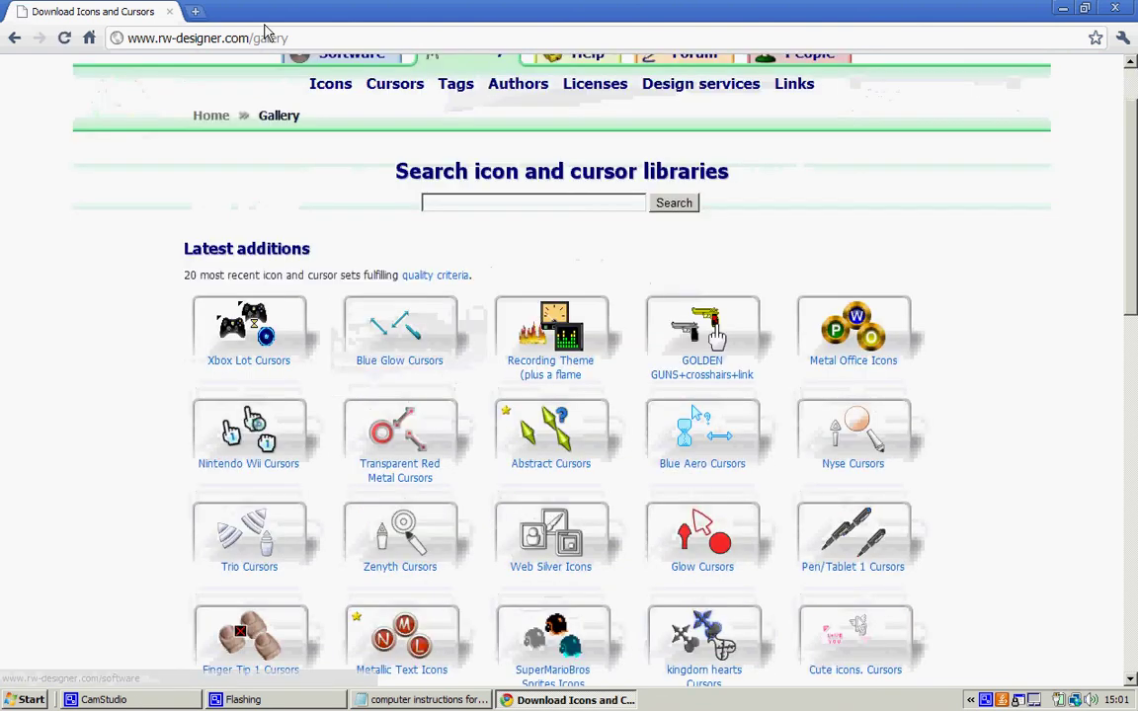
scroll(706, 237, down, 2)
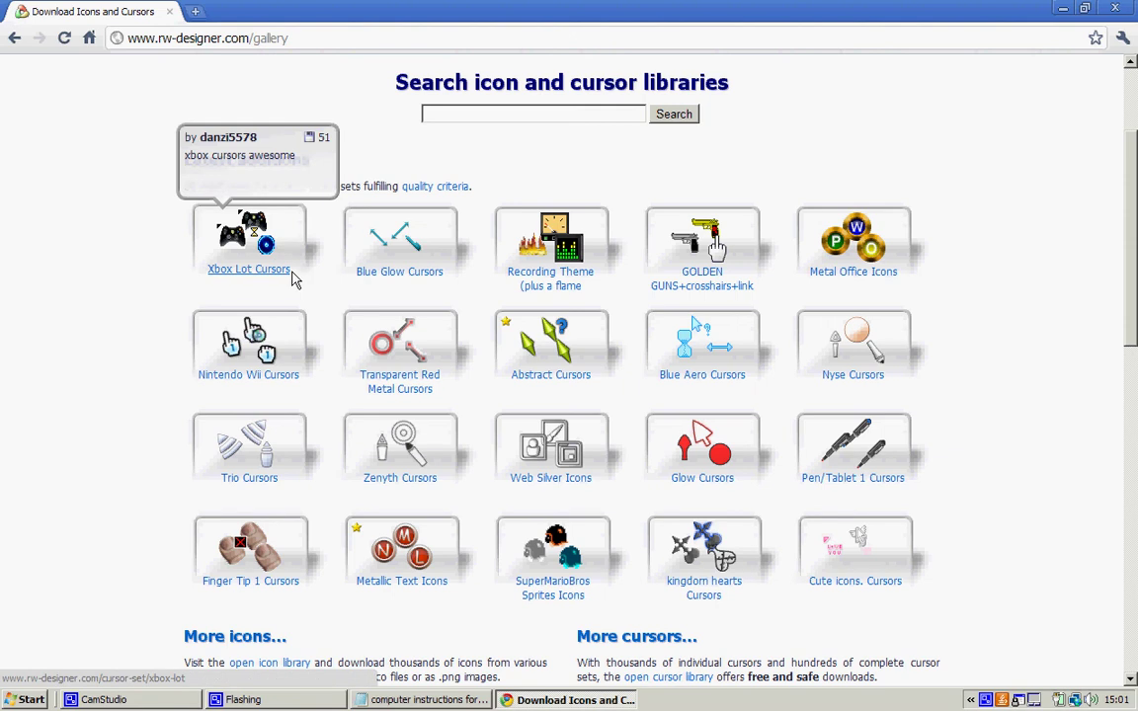
scroll(109, 321, down, 2)
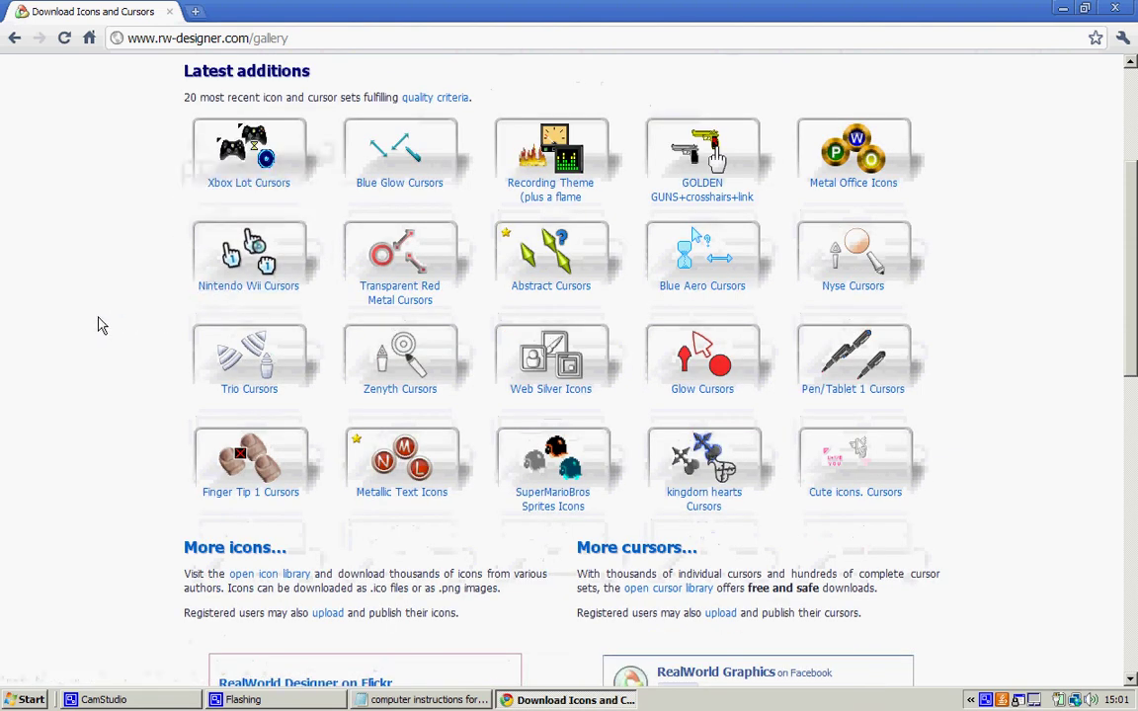
scroll(98, 325, down, 2)
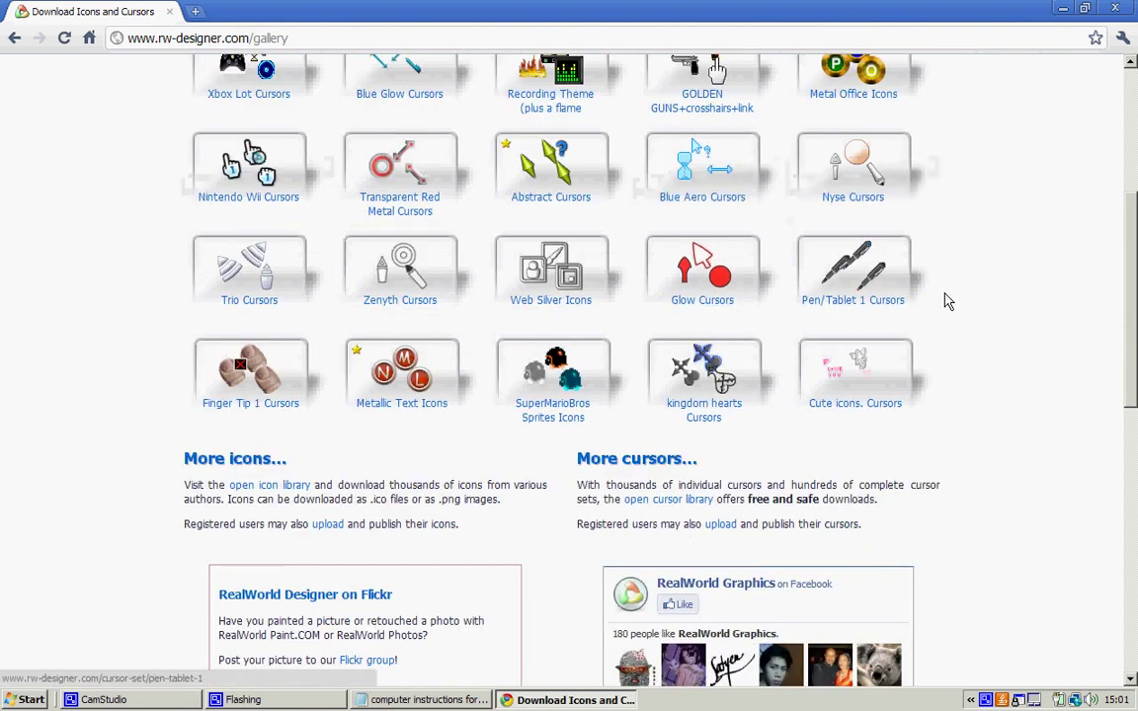
scroll(543, 465, up, 3)
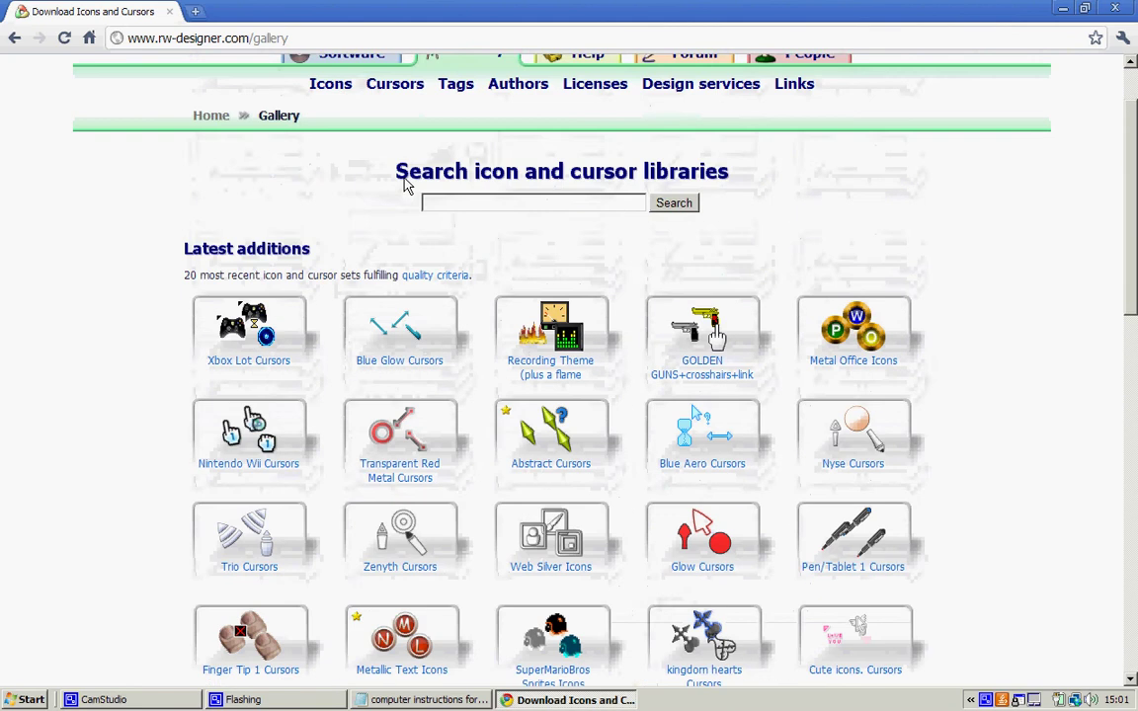
scroll(494, 215, down, 3)
scroll(494, 216, down, 3)
scroll(494, 219, down, 3)
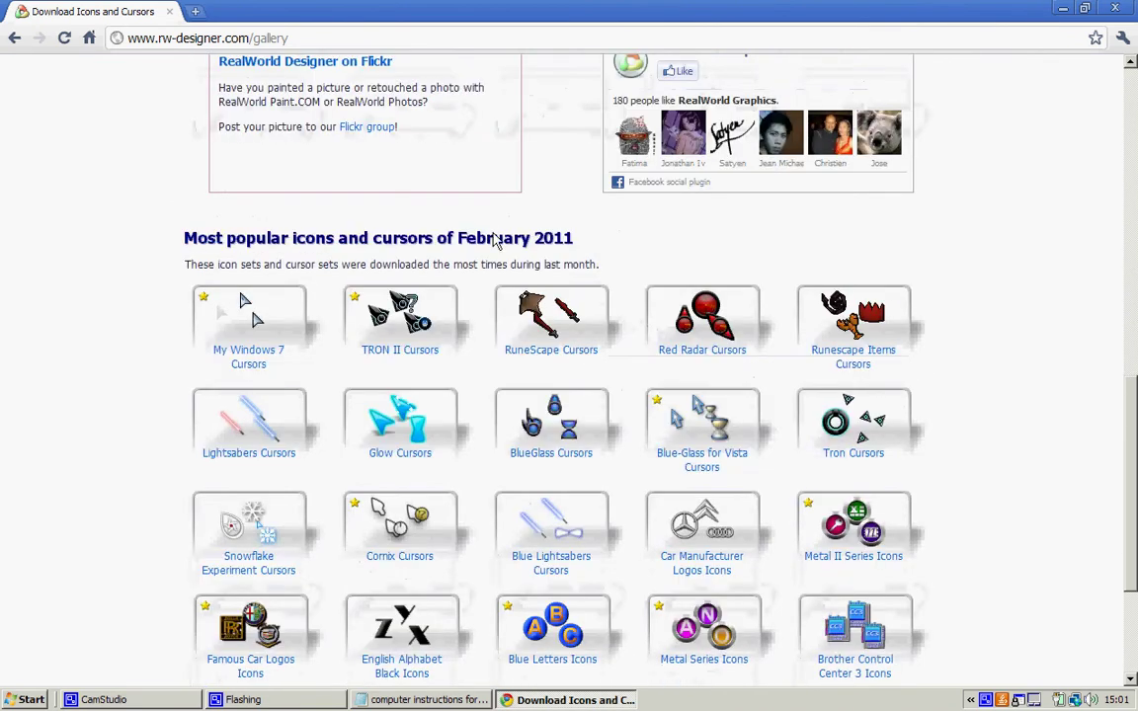
scroll(512, 289, down, 3)
scroll(512, 288, up, 1)
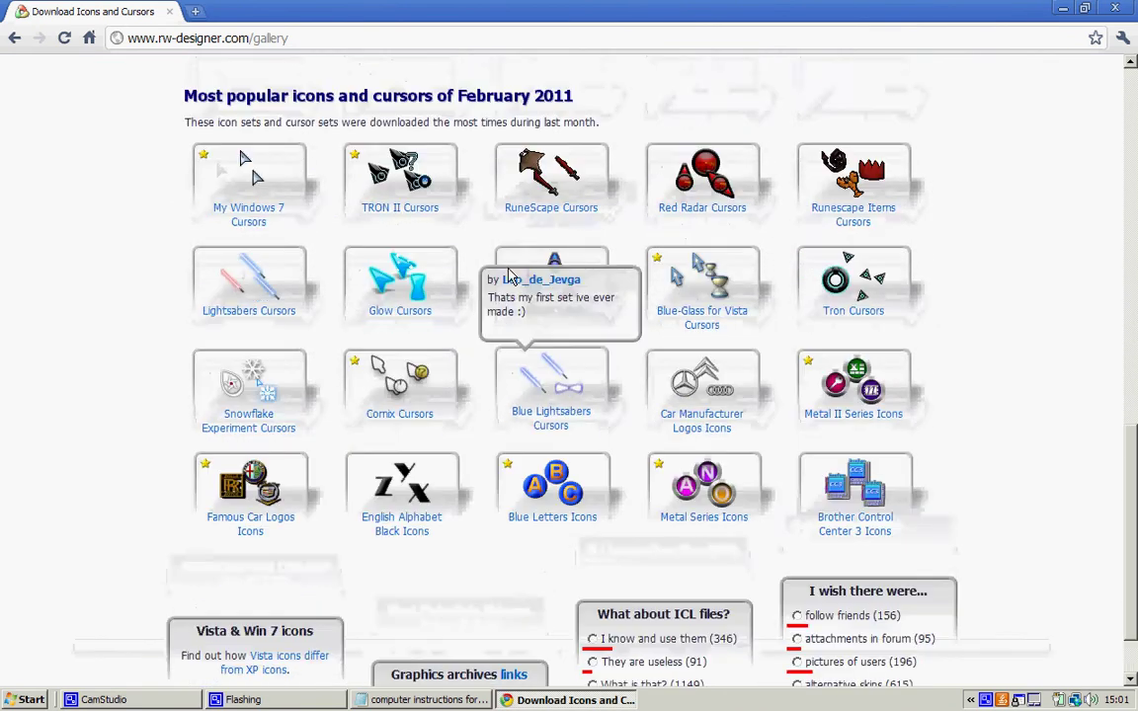
scroll(894, 284, down, 1)
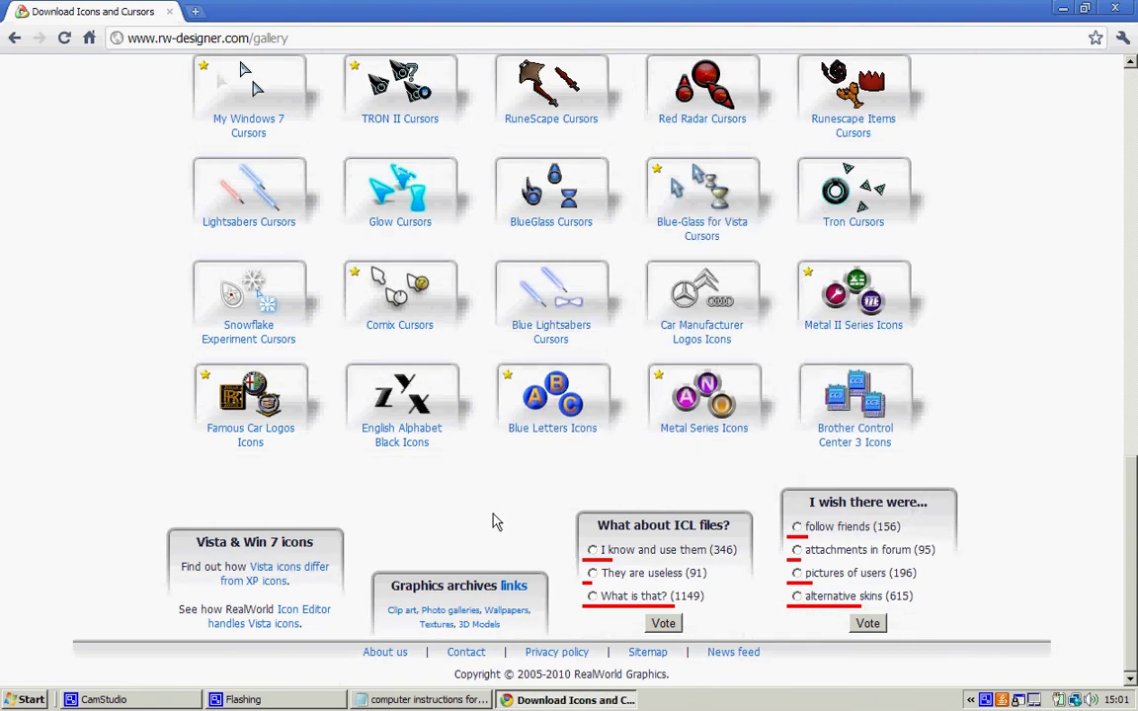
scroll(479, 465, up, 2)
scroll(464, 413, up, 6)
scroll(464, 413, down, 1)
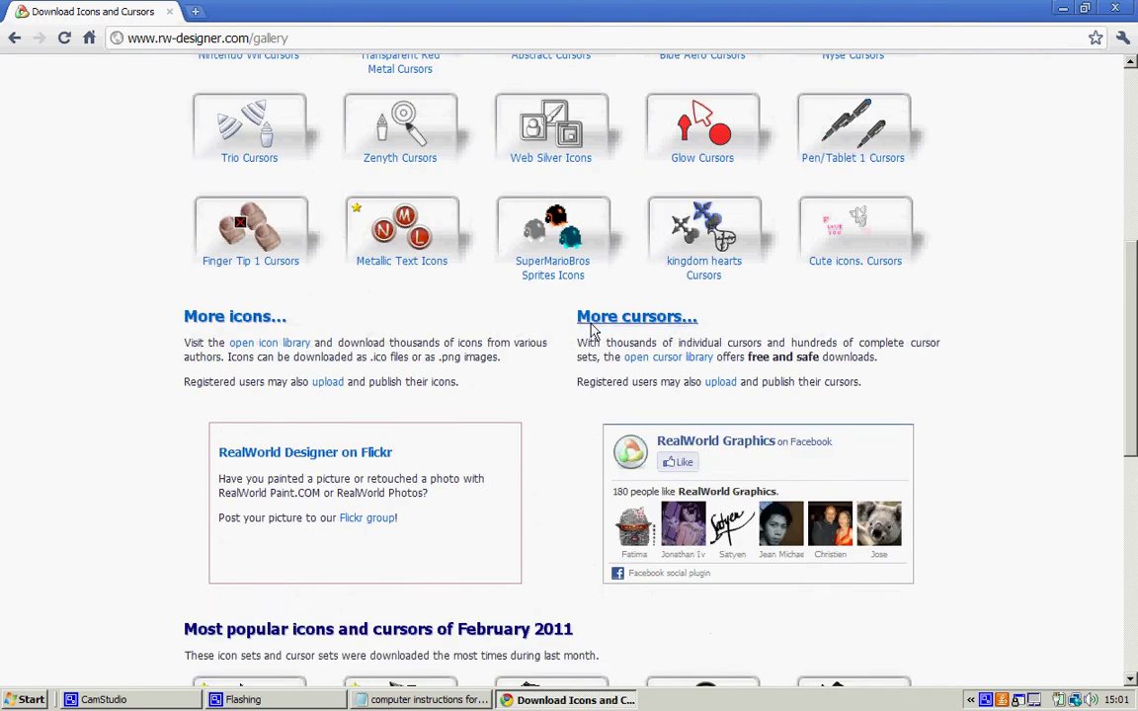
scroll(533, 381, up, 1)
scroll(515, 383, up, 3)
scroll(515, 383, up, 1)
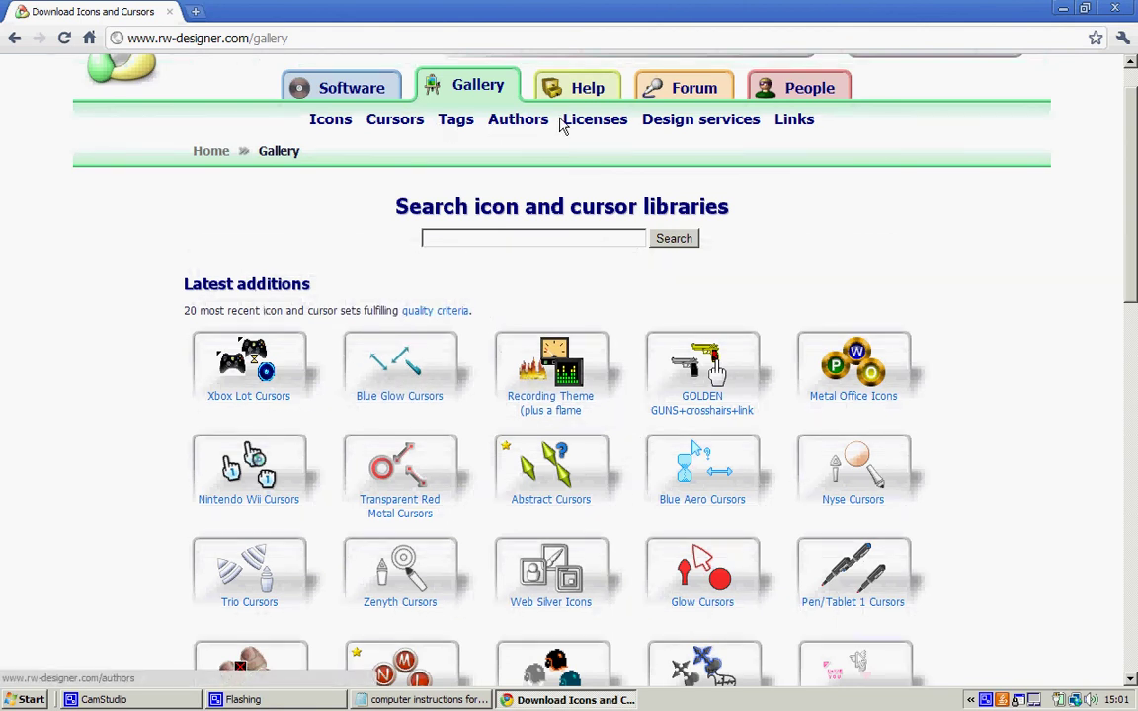
Search the icon and cursor libraries for 'highlighted' and browse the results.
click(540, 246)
text(h)
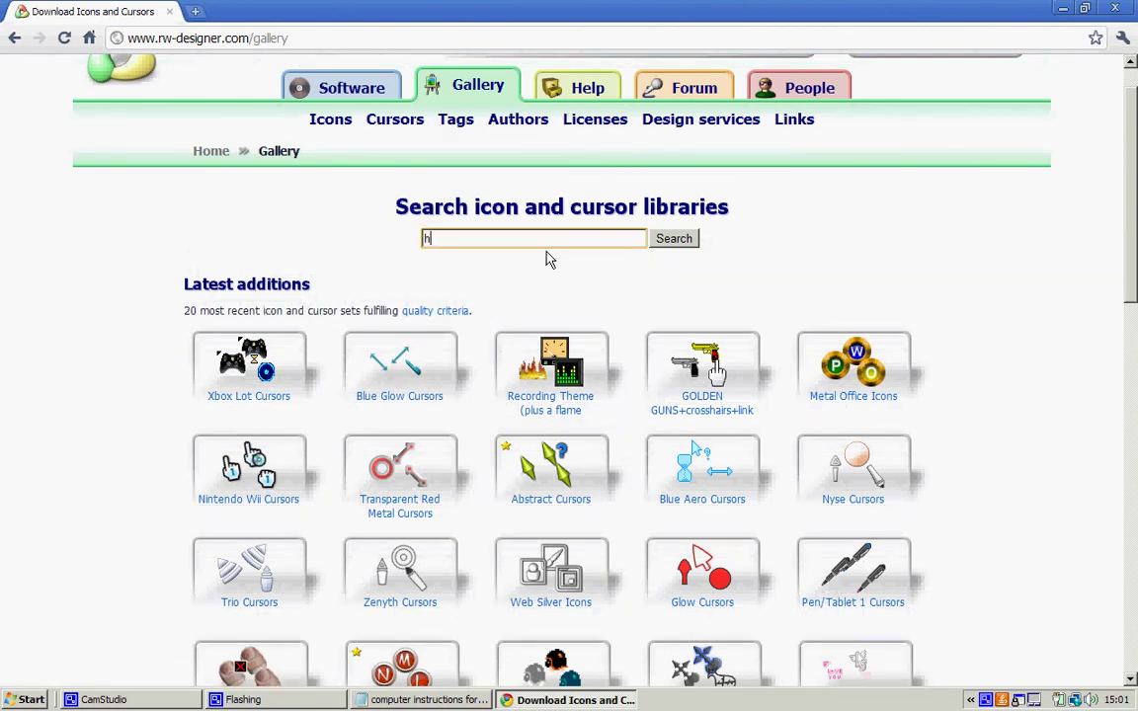
text(ighlighted)
key(Return)
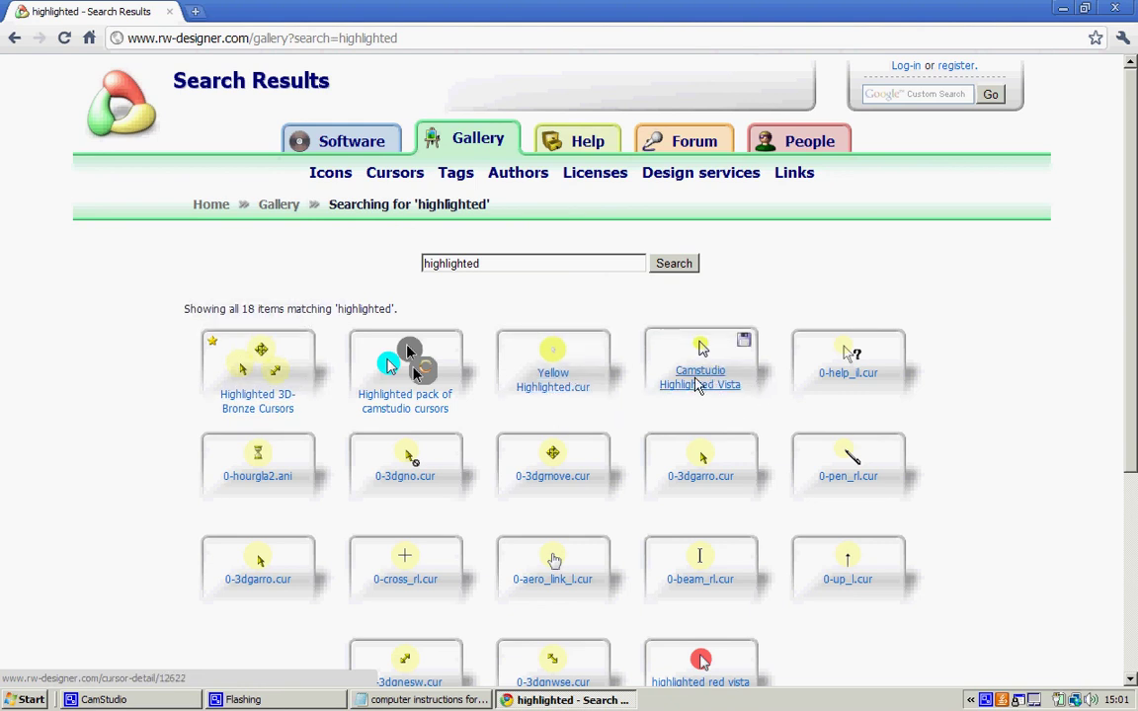
scroll(672, 360, down, 2)
scroll(655, 338, down, 1)
scroll(655, 375, up, 2)
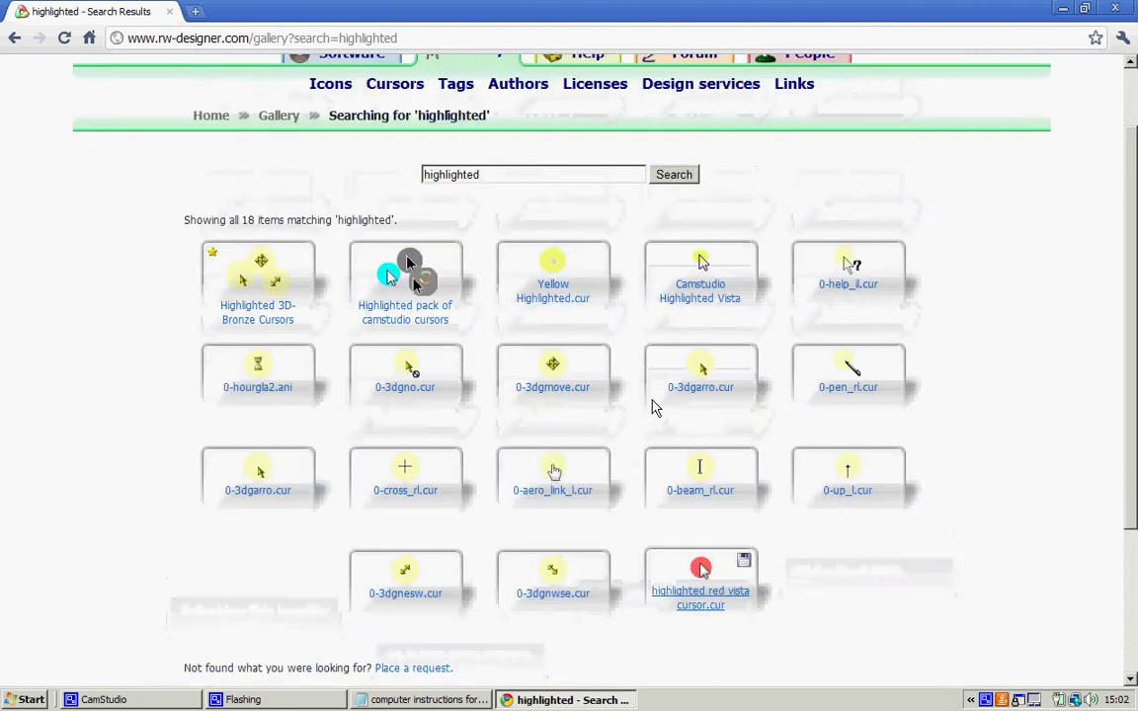
scroll(613, 395, up, 1)
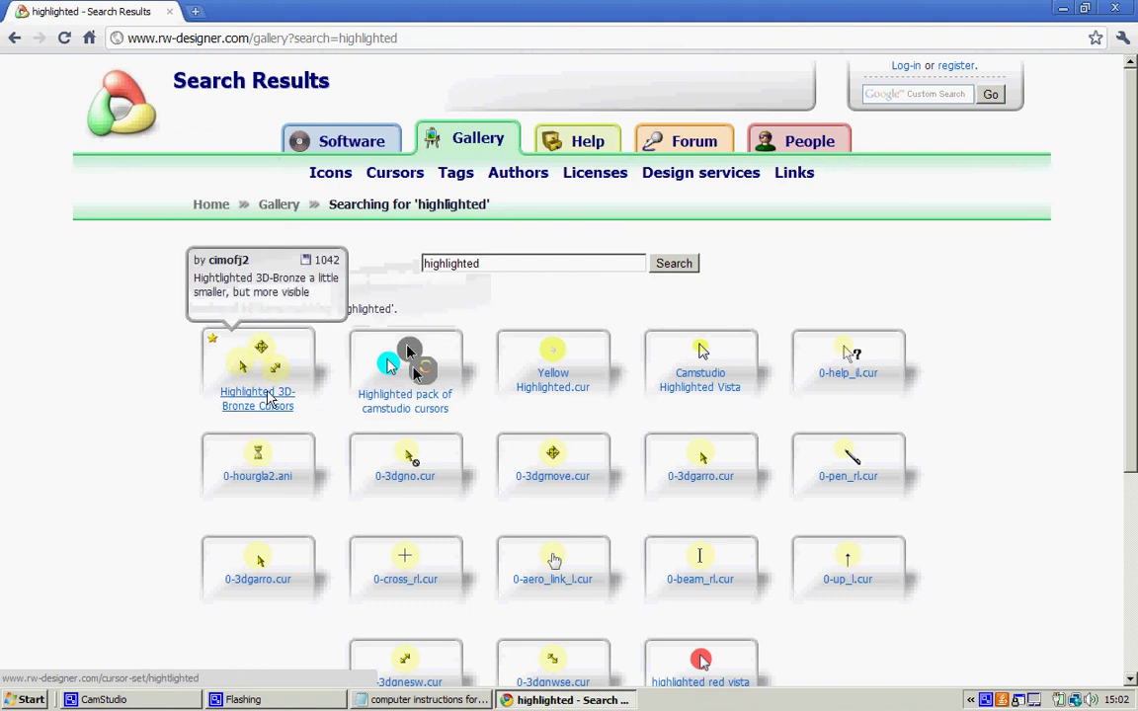
Open Highlighted 3D-Bronze Cursors and download the set as hightlighted.zip.
click(268, 396)
scroll(391, 400, down, 3)
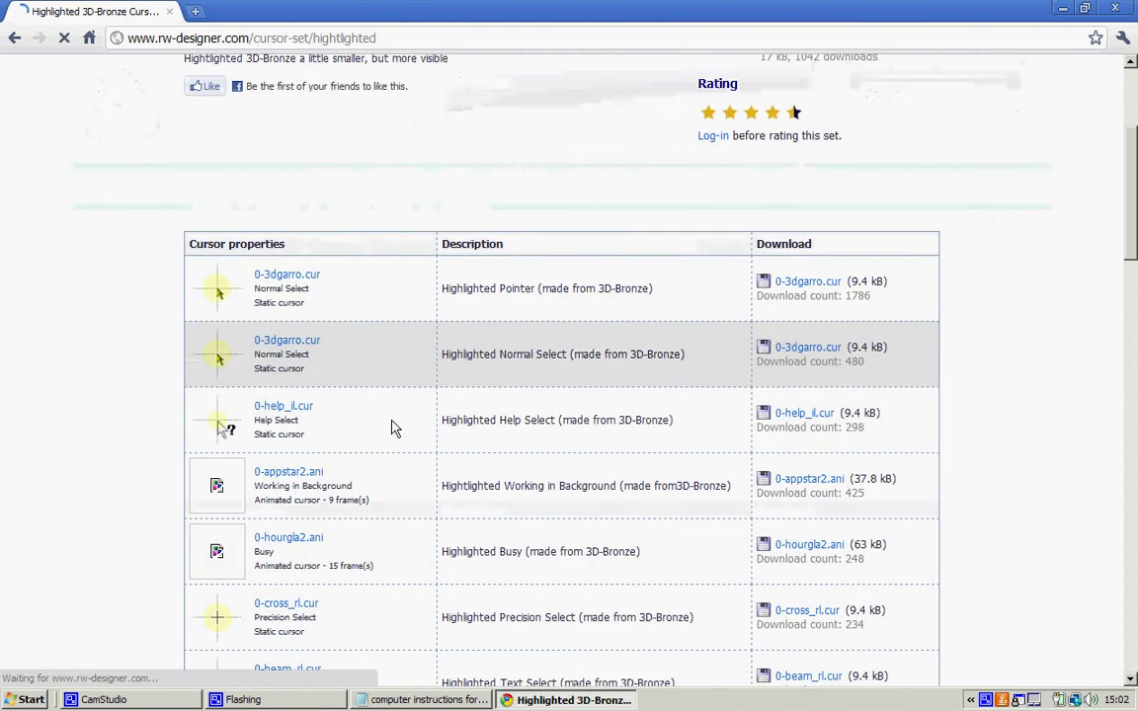
scroll(296, 356, up, 3)
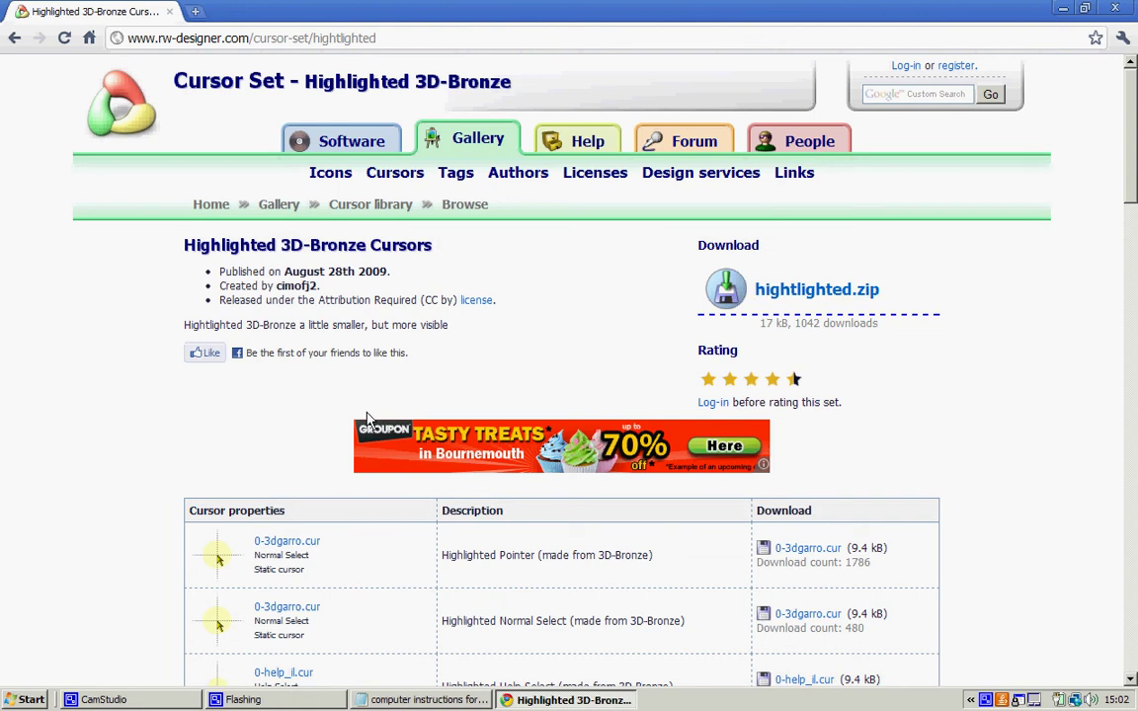
click(816, 297)
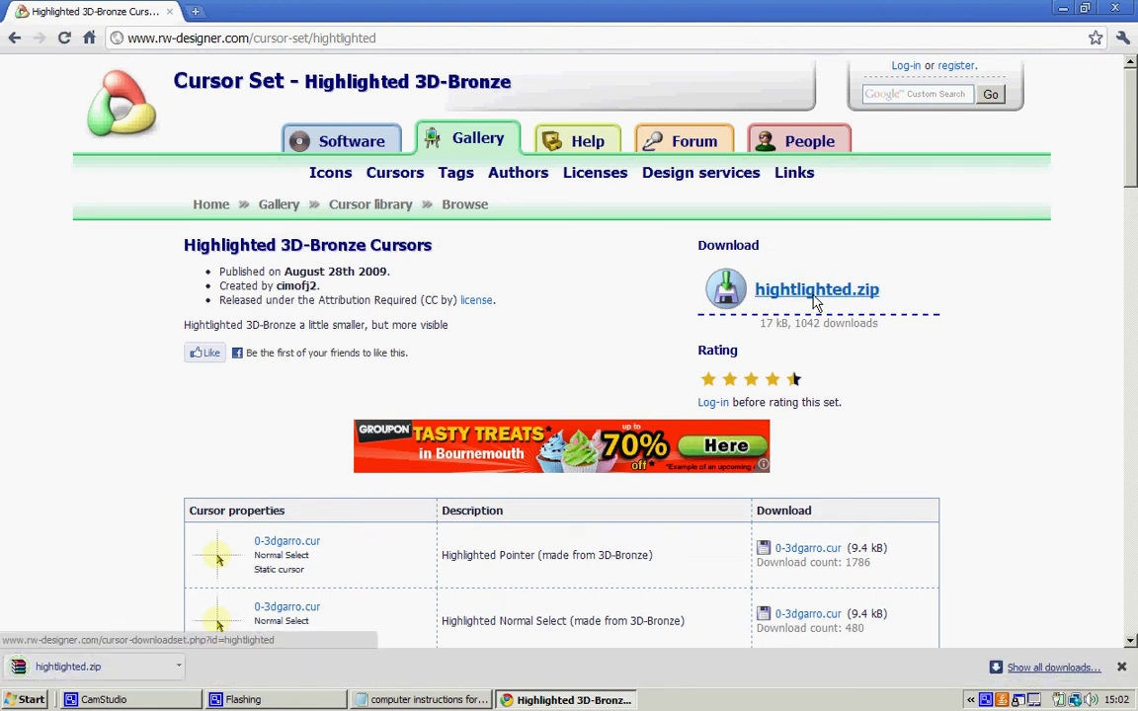
click(177, 666)
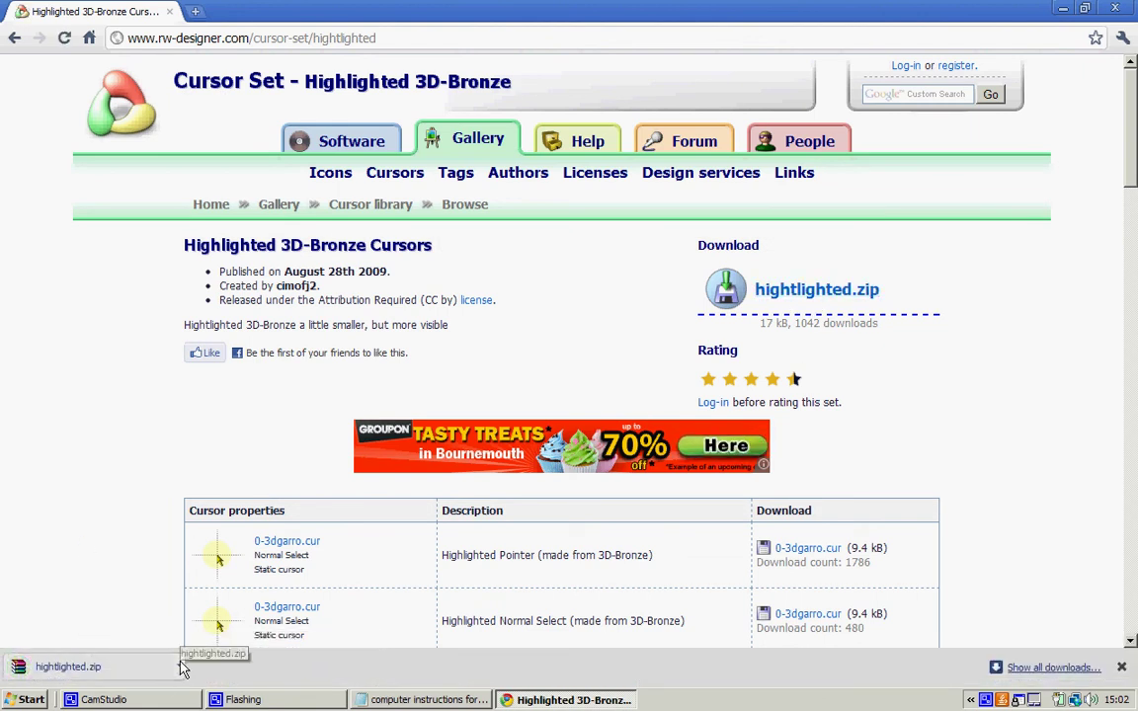
click(208, 649)
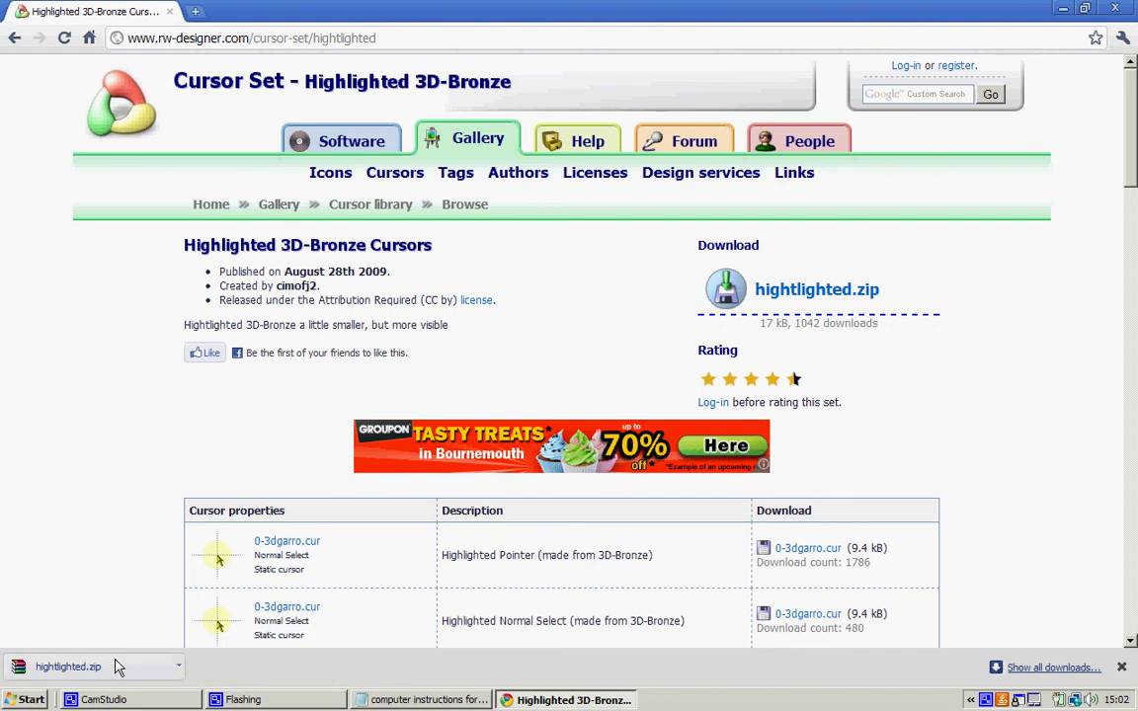
Close the browser, centre the CamStudio window and bring up its cursor options.
click(1114, 10)
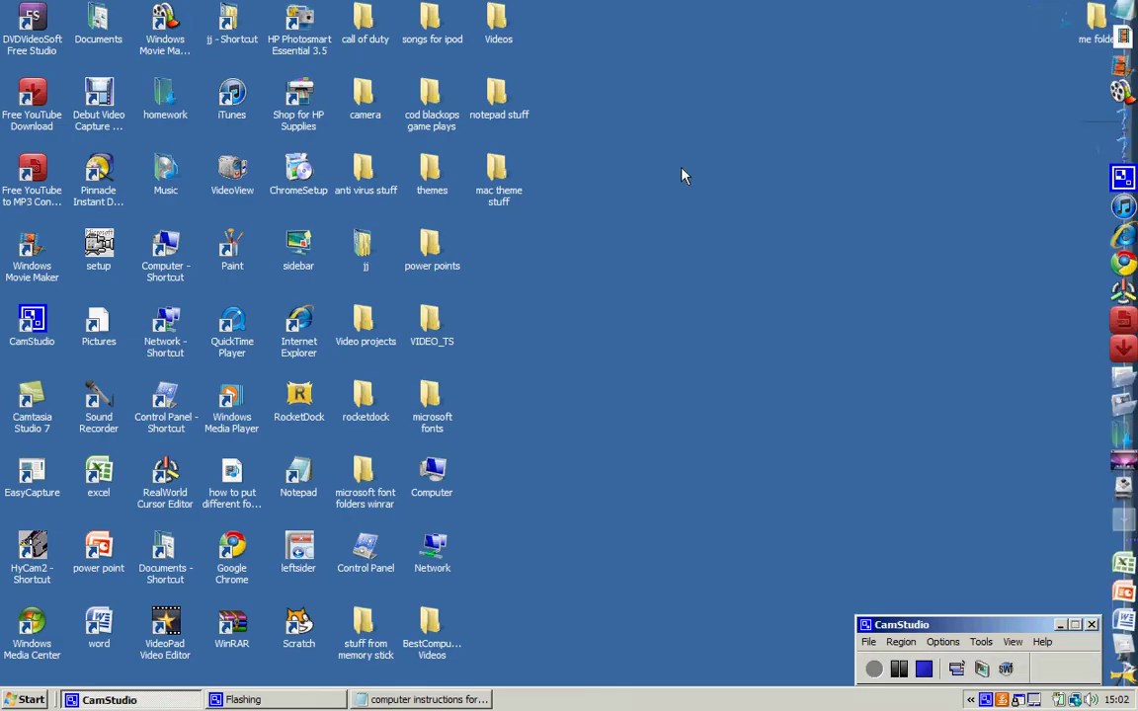
mouse_move(966, 629)
mouse_down()
mouse_move(666, 255)
mouse_move(679, 149)
mouse_move(660, 252)
mouse_up()
click(669, 259)
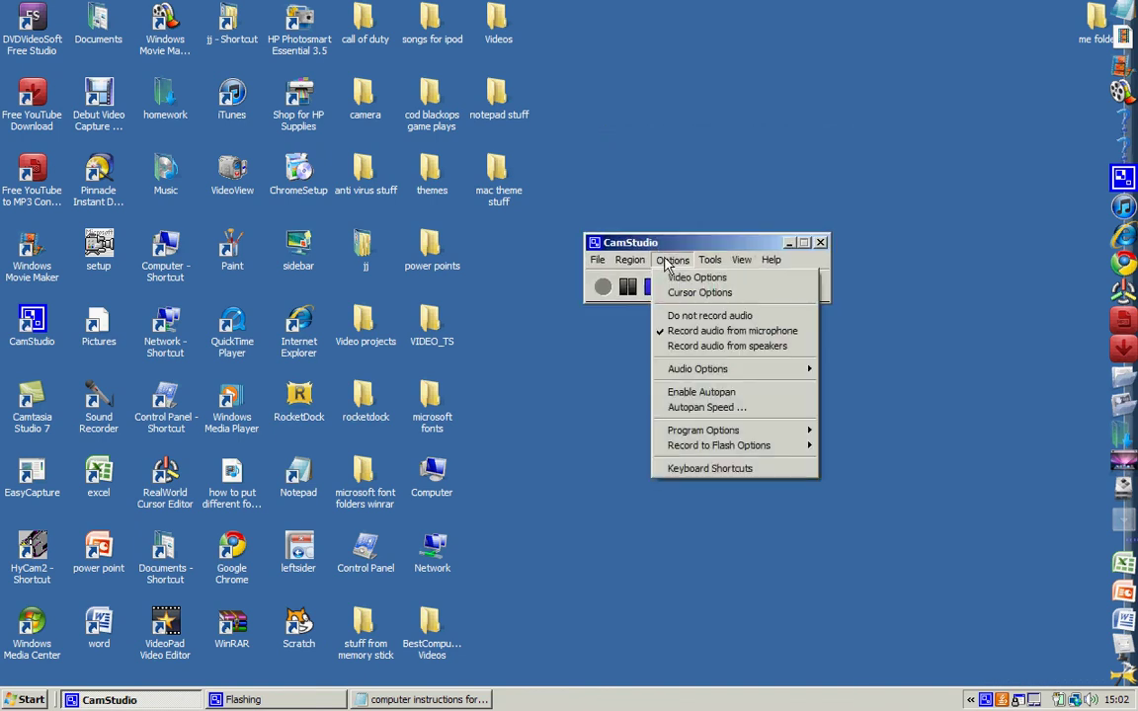
click(673, 294)
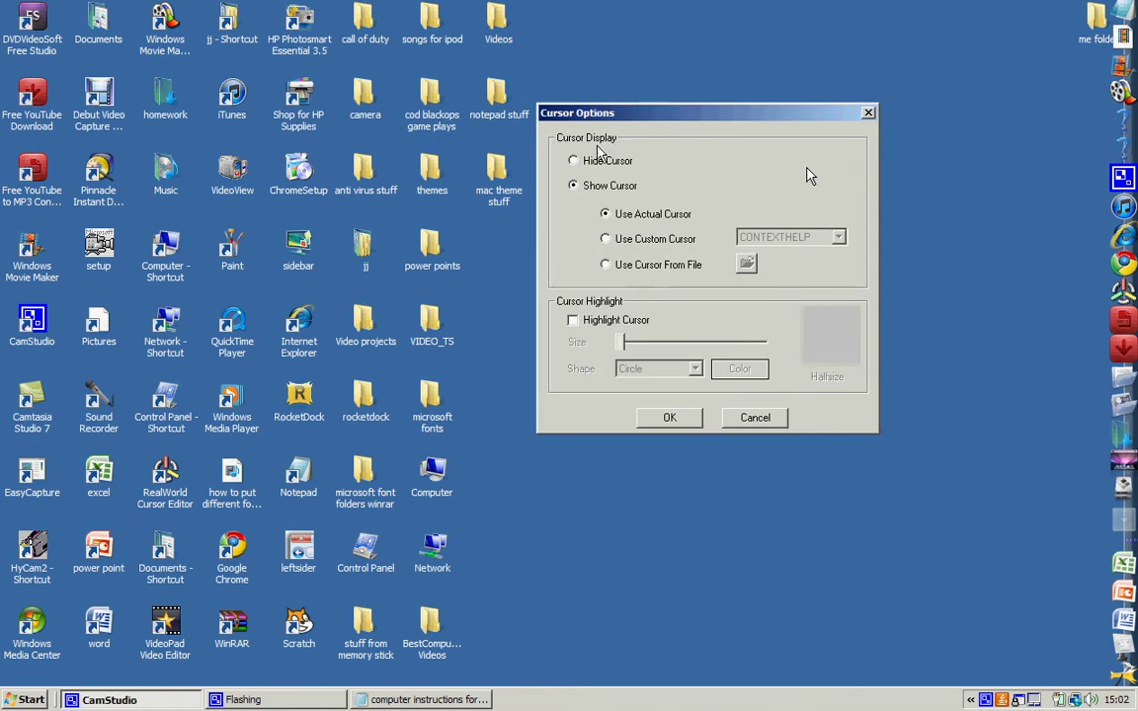
Enable cursor highlighting, enlarge it, and try ellipse, square and rectangle shapes.
click(571, 322)
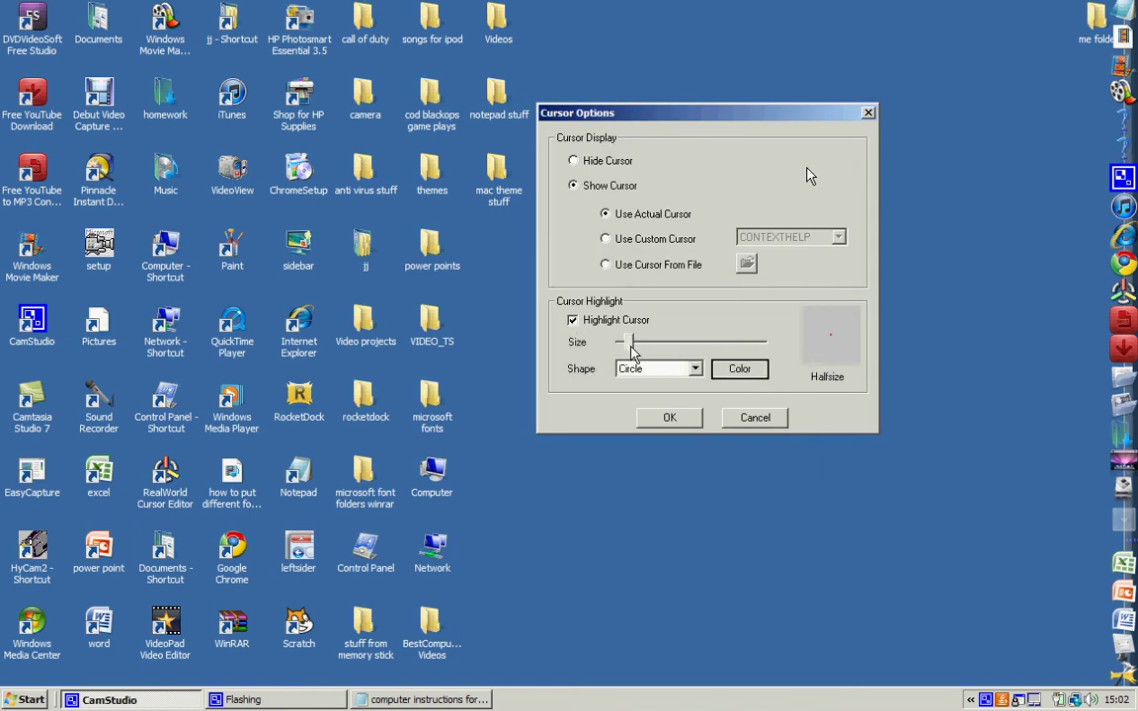
mouse_move(626, 342)
mouse_down()
mouse_move(695, 353)
mouse_move(667, 351)
mouse_move(680, 341)
mouse_up()
click(694, 368)
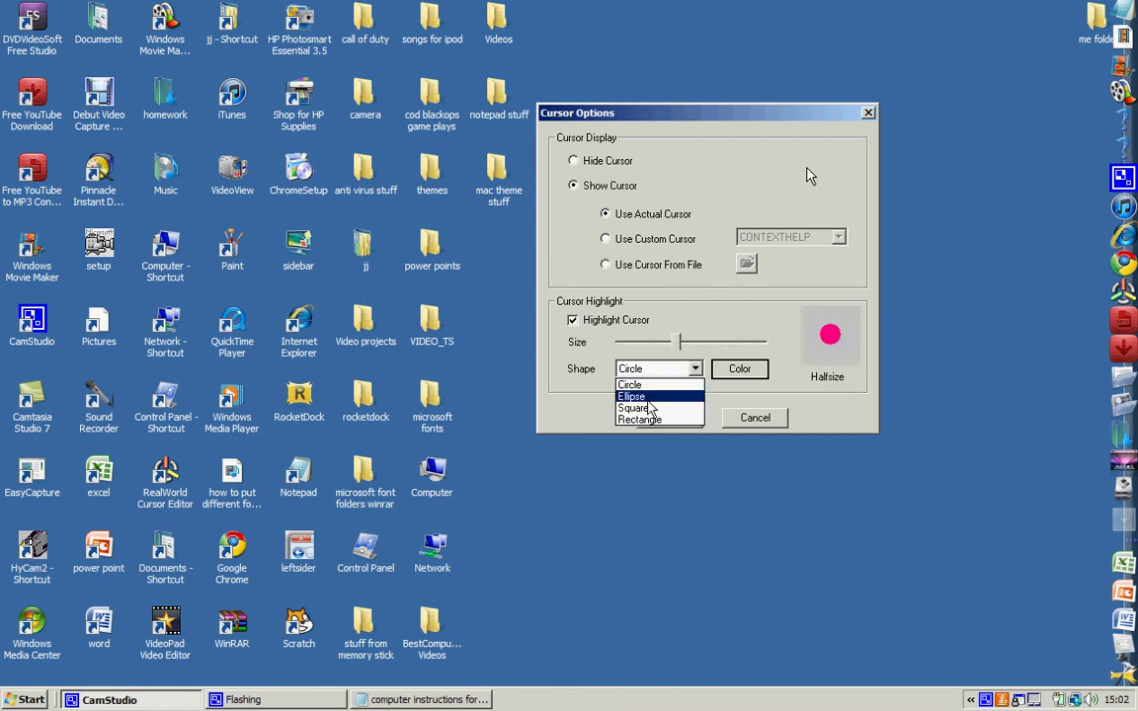
click(652, 400)
click(657, 369)
click(637, 408)
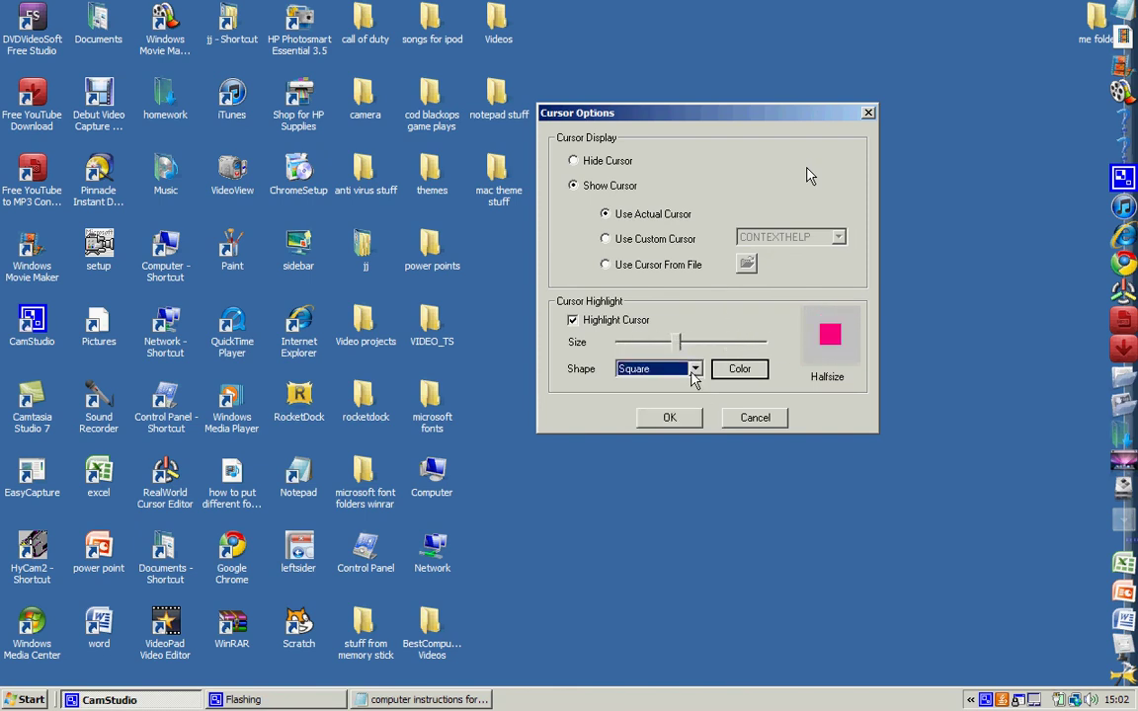
click(657, 368)
click(637, 408)
click(657, 368)
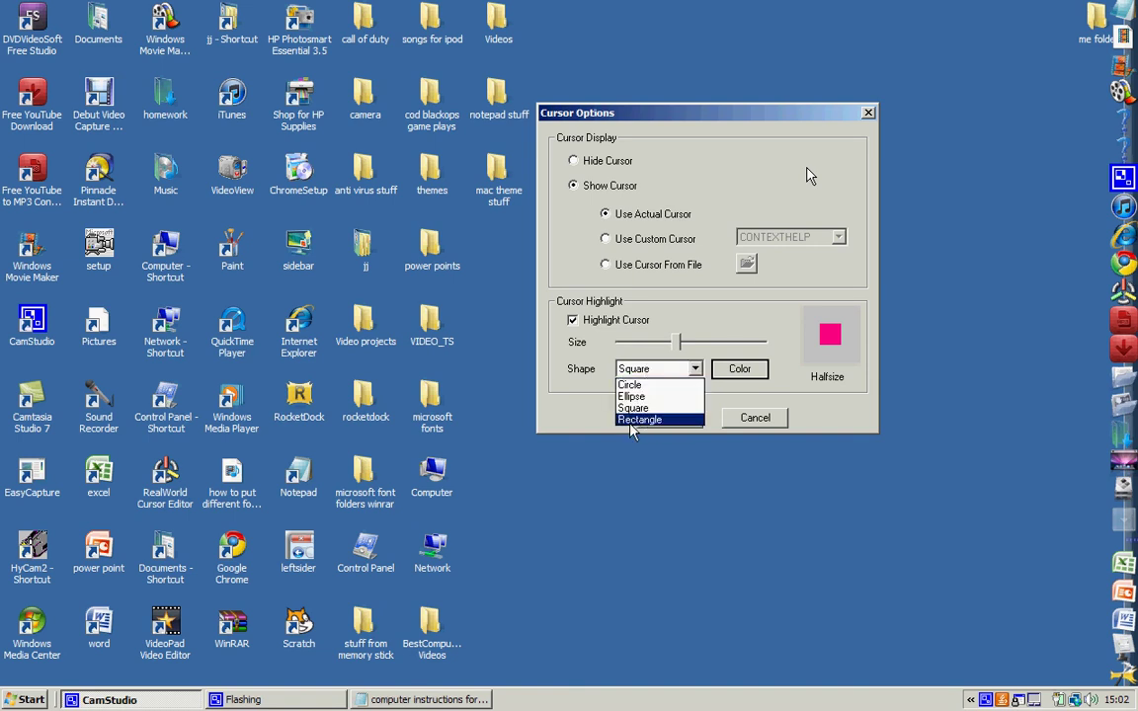
click(638, 419)
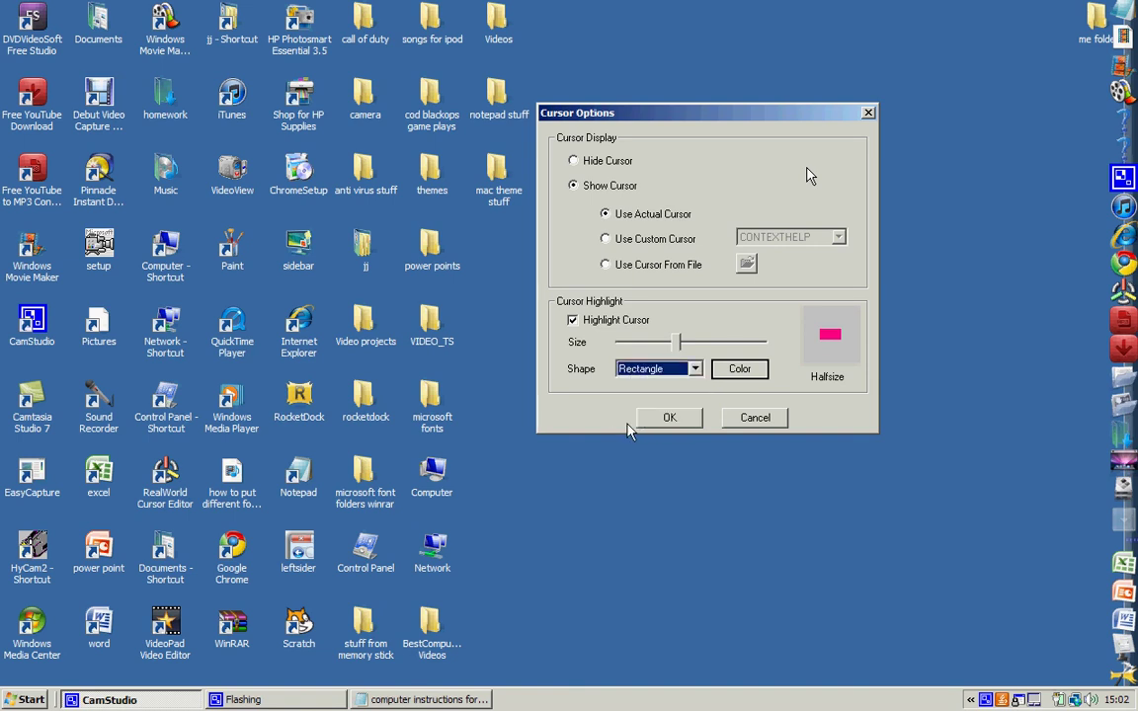
Make the highlight yellow, much larger, and switch its shape back to a circle.
click(721, 368)
click(547, 194)
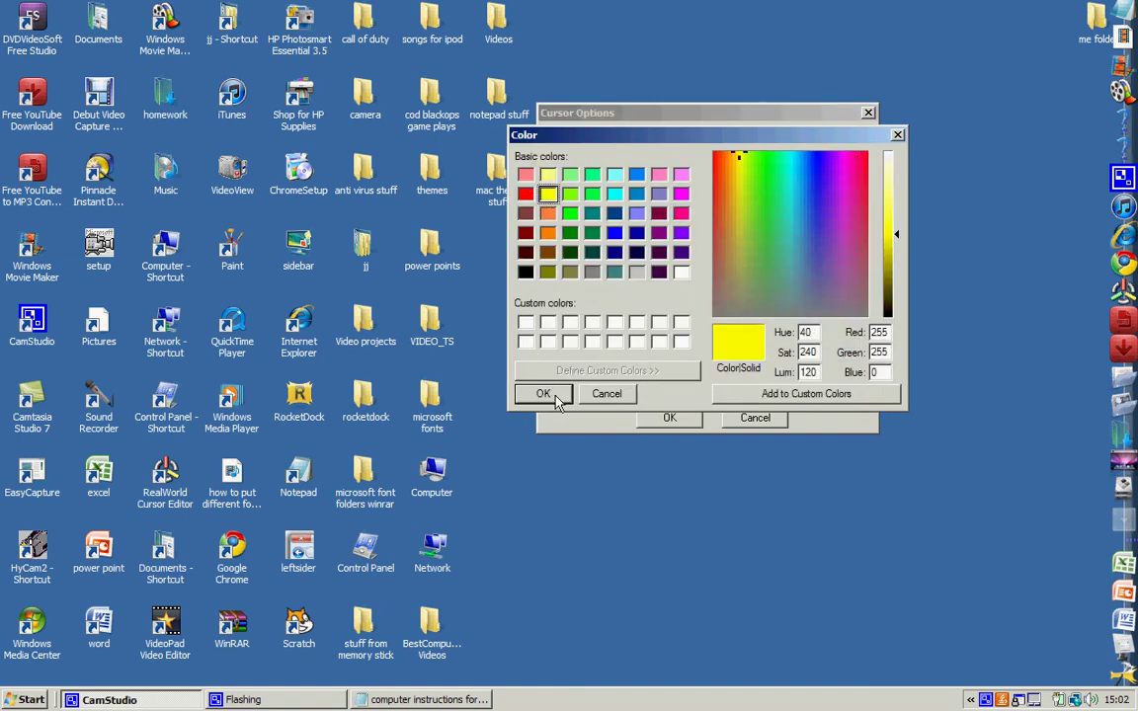
click(543, 393)
drag(688, 344, 722, 341)
click(657, 368)
click(652, 394)
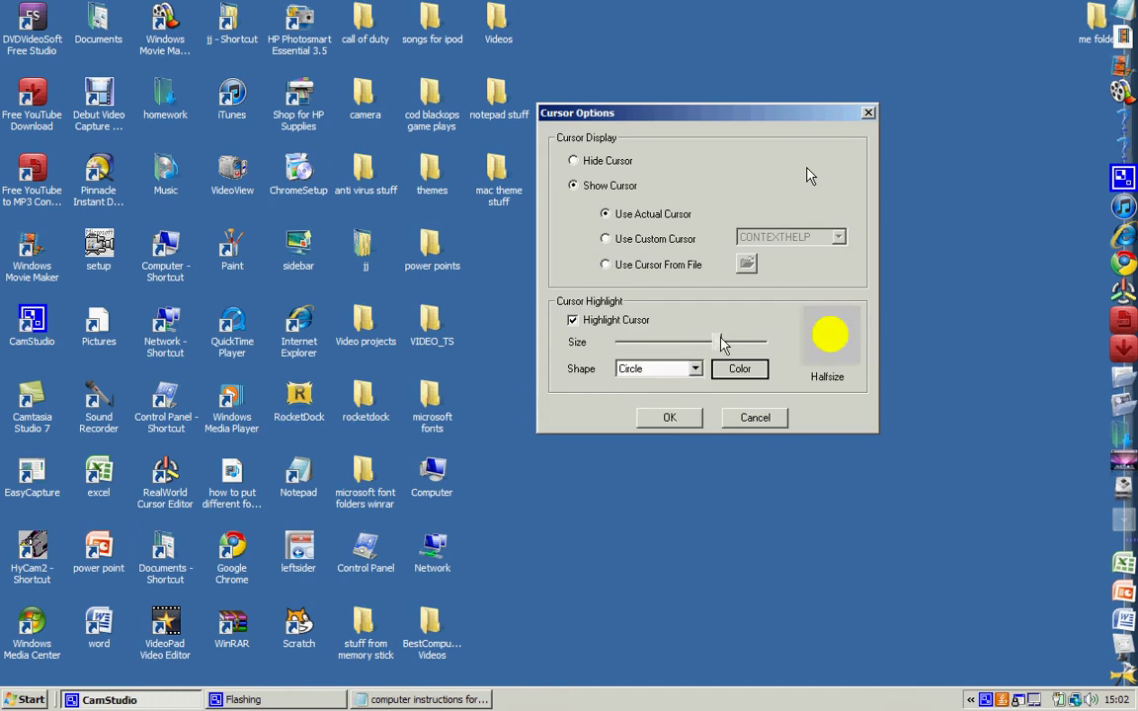
Apply the yellow circle highlight, shift CamStudio up and right, and preview it on the desktop.
click(668, 418)
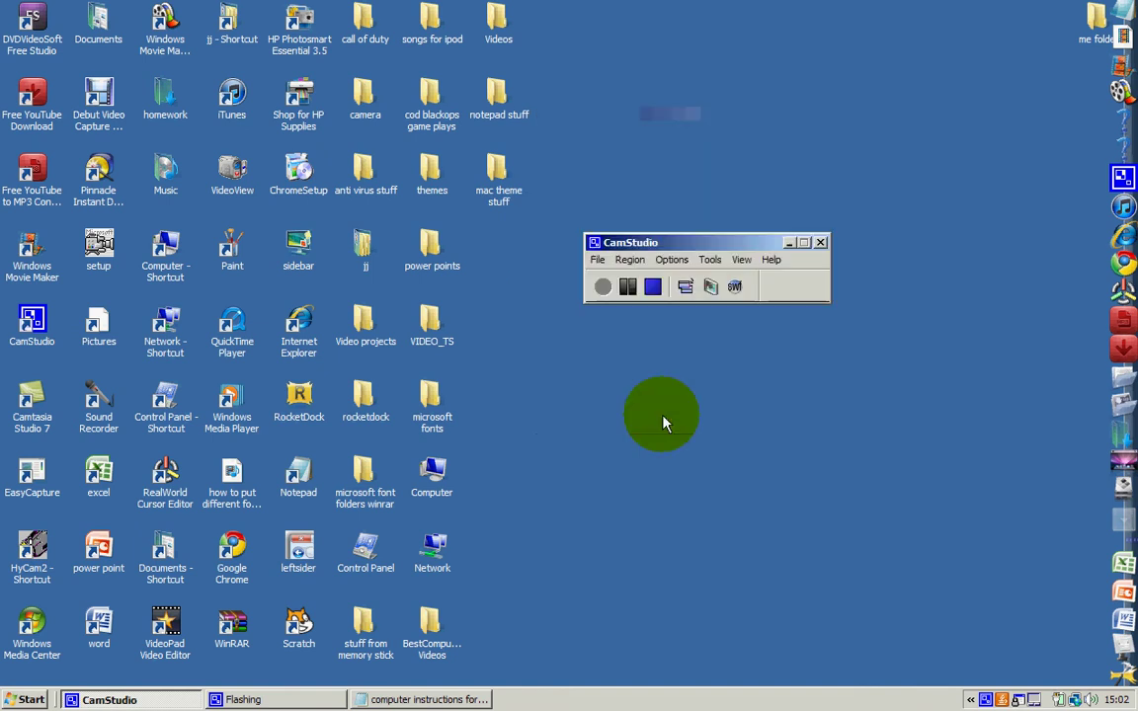
drag(668, 235, 692, 168)
click(677, 316)
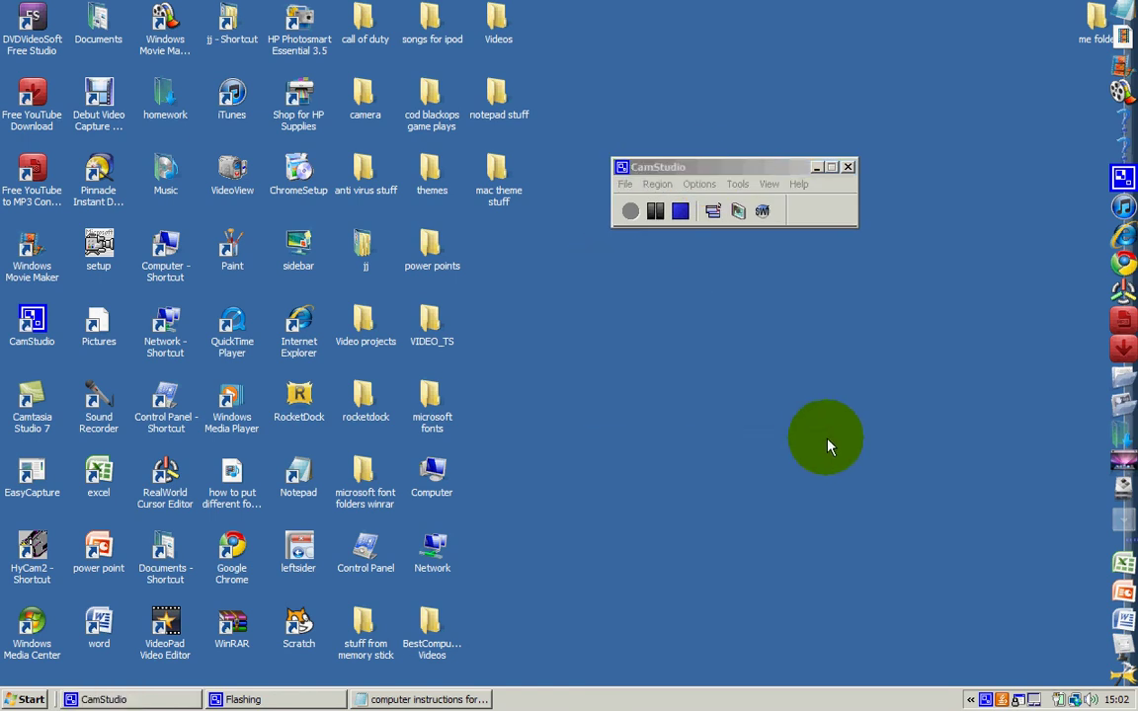